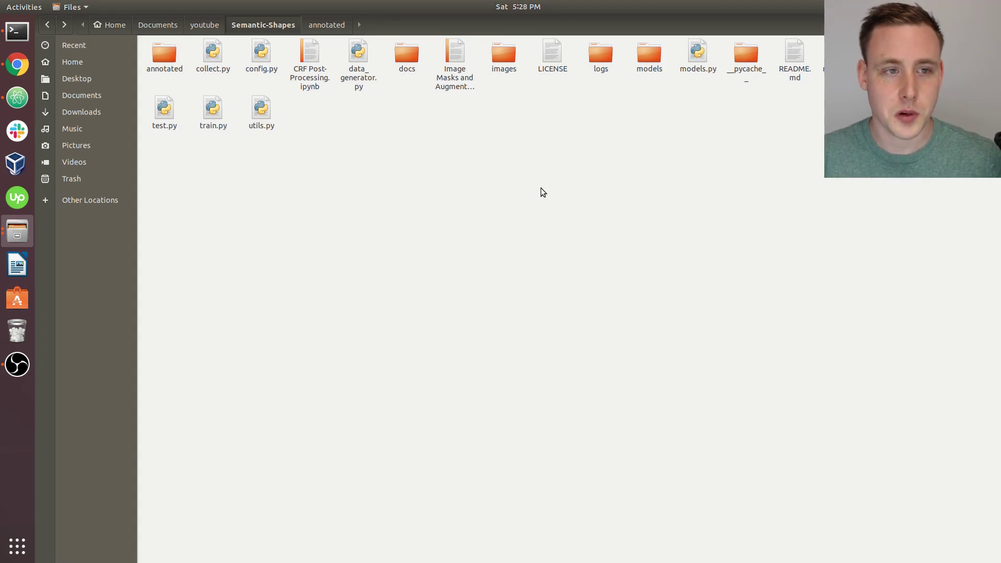
Look through the images and annotated folders of the Semantic-Shapes project.
{"action": "double_click", "coordinate": [500, 57]}
{"action": "key", "text": "alt+Left"}
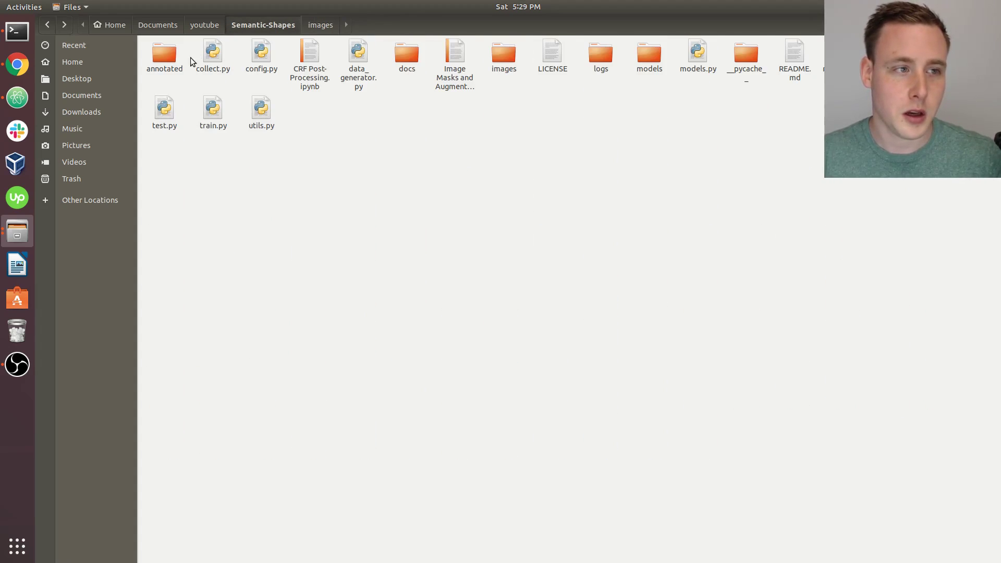
{"action": "double_click", "coordinate": [169, 54]}
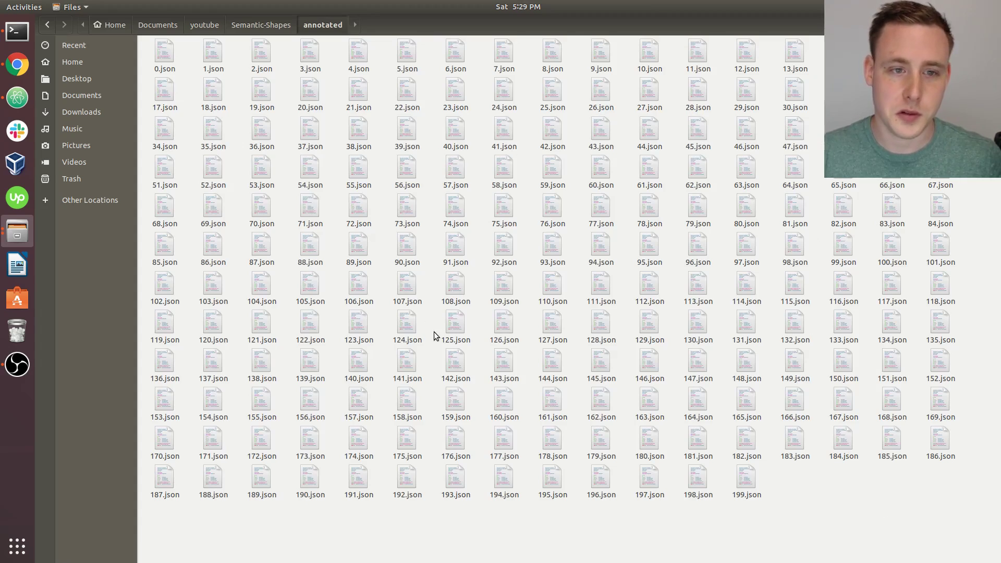
{"action": "key", "text": "alt+Left"}
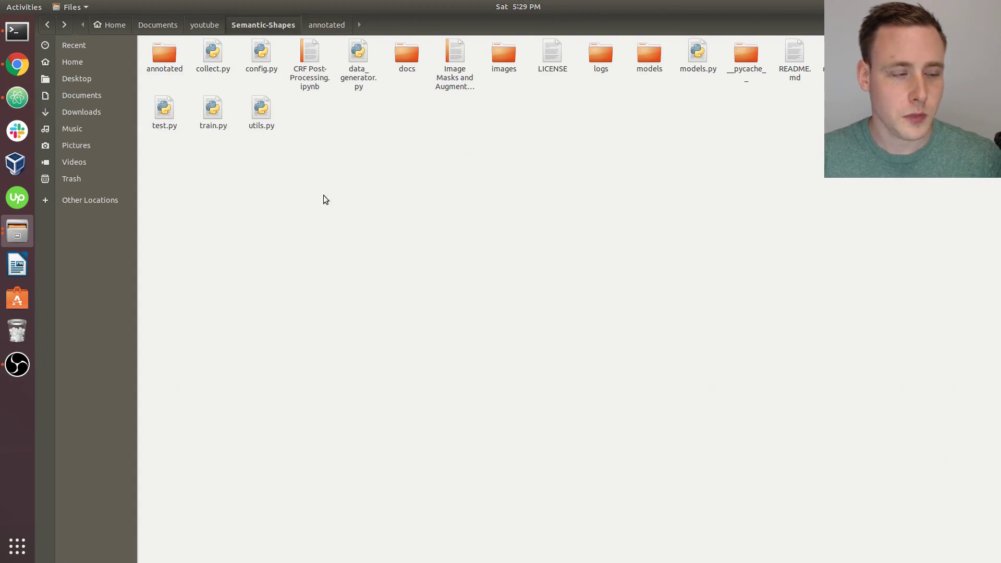
Launch labelme from a terminal in the Semantic-Shapes folder.
{"action": "left_click", "coordinate": [18, 31]}
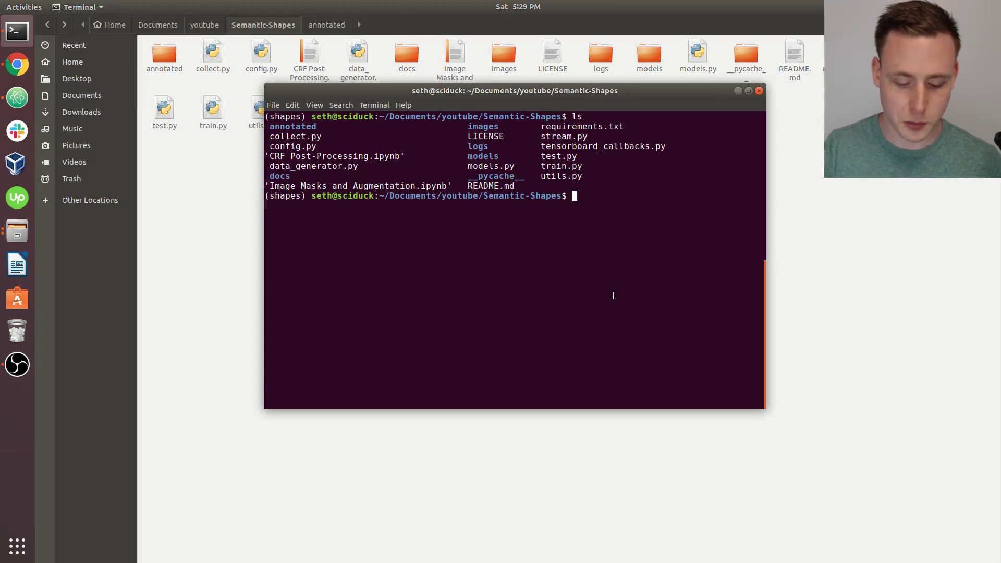
{"action": "type", "text": "labelme"}
{"action": "key", "text": "Return"}
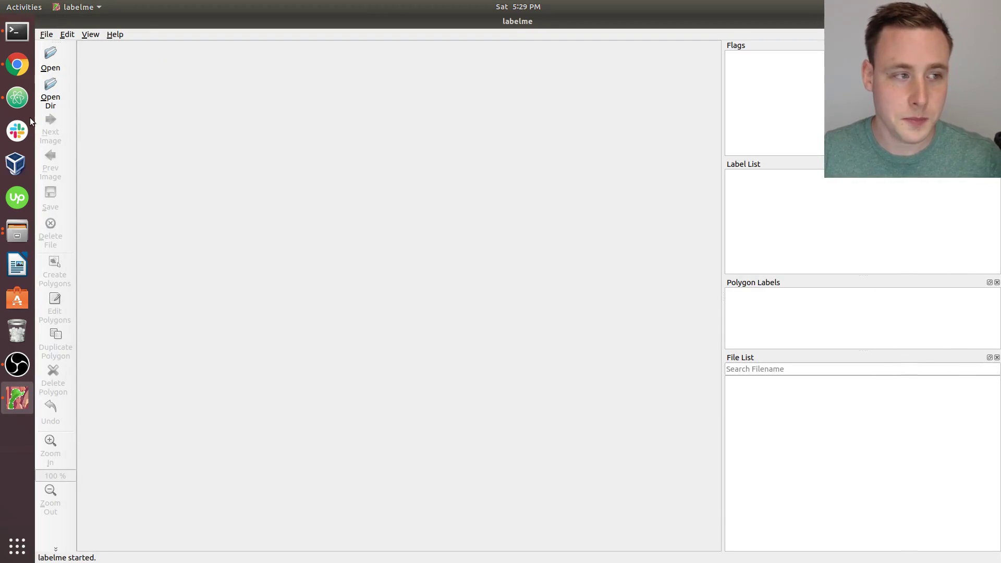
Open youtube/Semantic-Shapes/images in labelme so 0.jpg and the file list appear.
{"action": "left_click", "coordinate": [61, 96]}
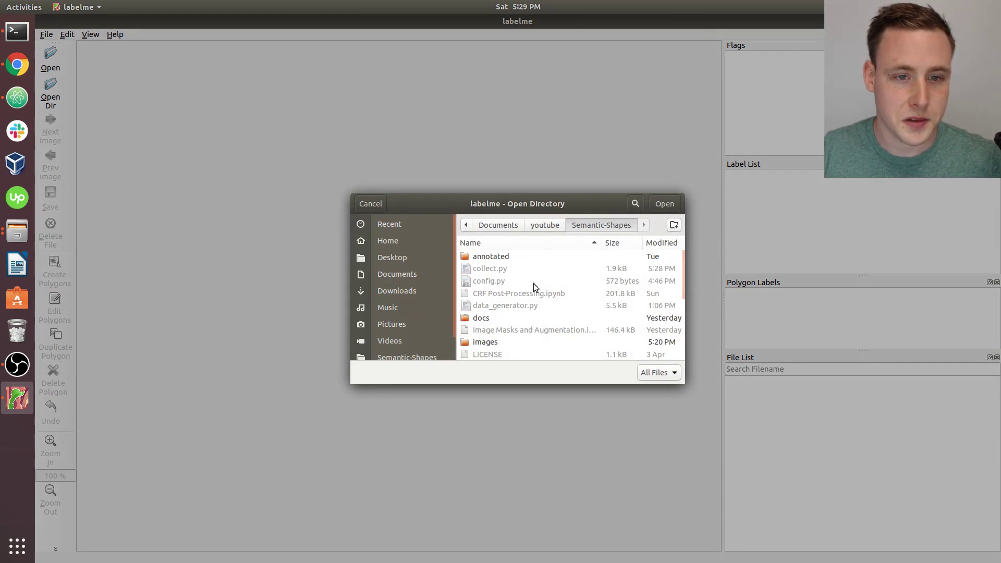
{"action": "left_click", "coordinate": [555, 228]}
{"action": "left_click", "coordinate": [569, 228]}
{"action": "scroll", "coordinate": [568, 299], "scroll_direction": "down", "scroll_amount": 2}
{"action": "left_click", "coordinate": [498, 289]}
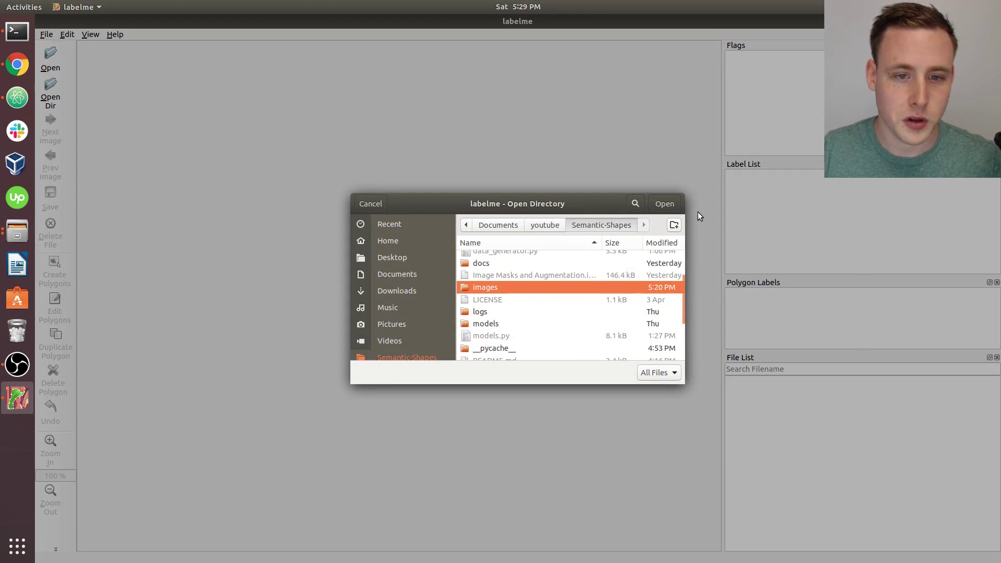
{"action": "left_click", "coordinate": [665, 204]}
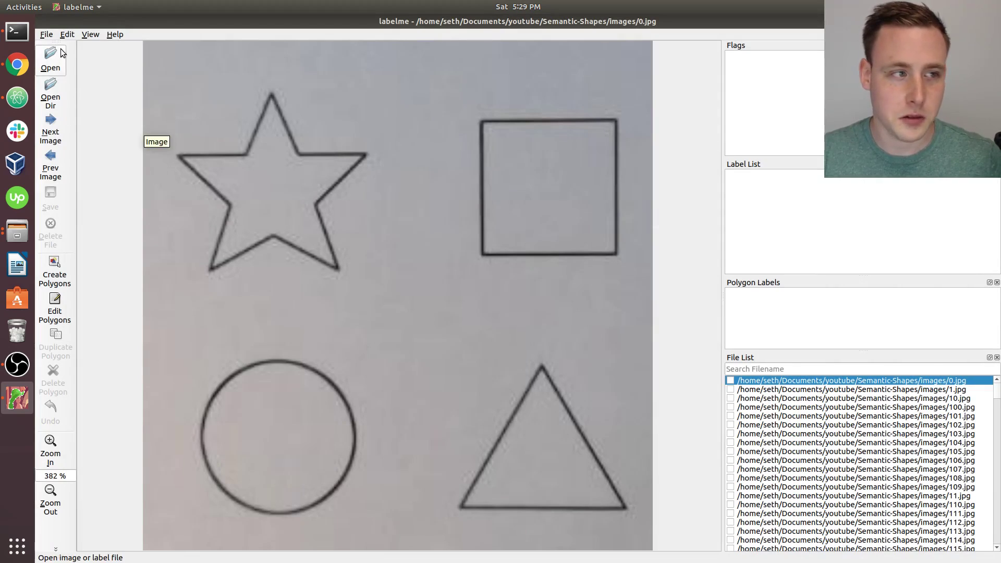
Set labelme's output directory to Semantic-Shapes/annotated to load the existing annotations.
{"action": "left_click", "coordinate": [46, 34]}
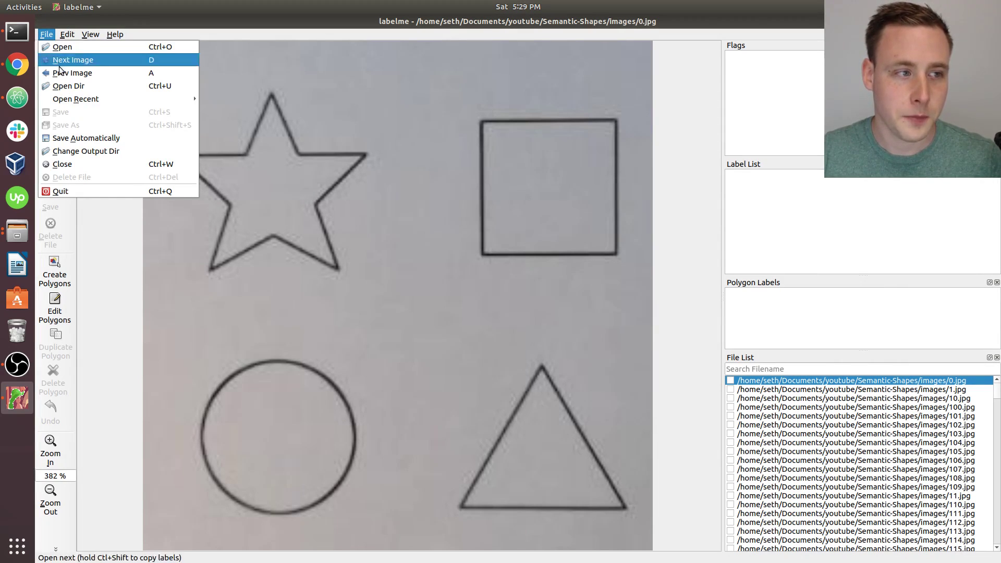
{"action": "left_click", "coordinate": [91, 152]}
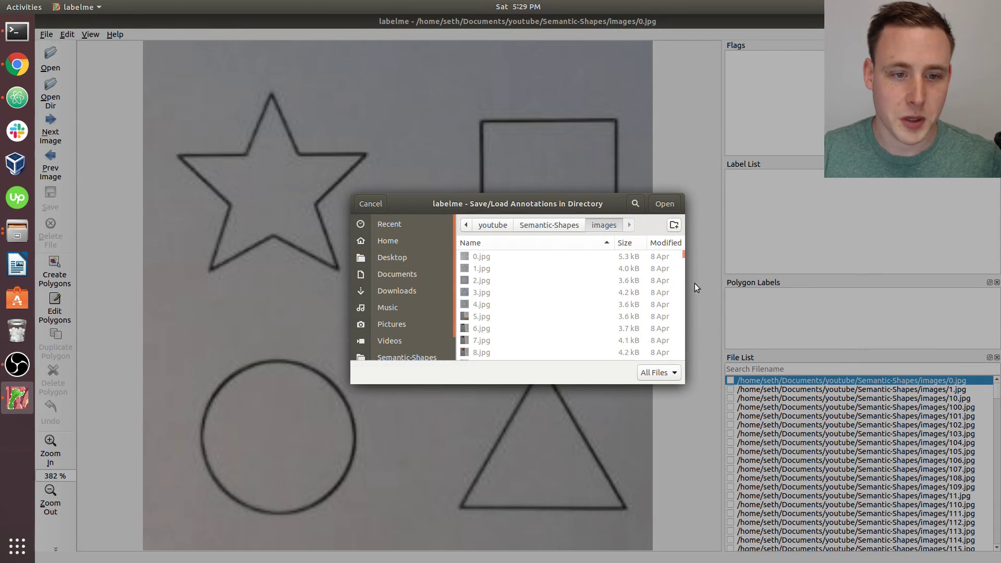
{"action": "left_click", "coordinate": [574, 229]}
{"action": "scroll", "coordinate": [482, 296], "scroll_direction": "down", "scroll_amount": 2}
{"action": "scroll", "coordinate": [511, 339], "scroll_direction": "up", "scroll_amount": 4}
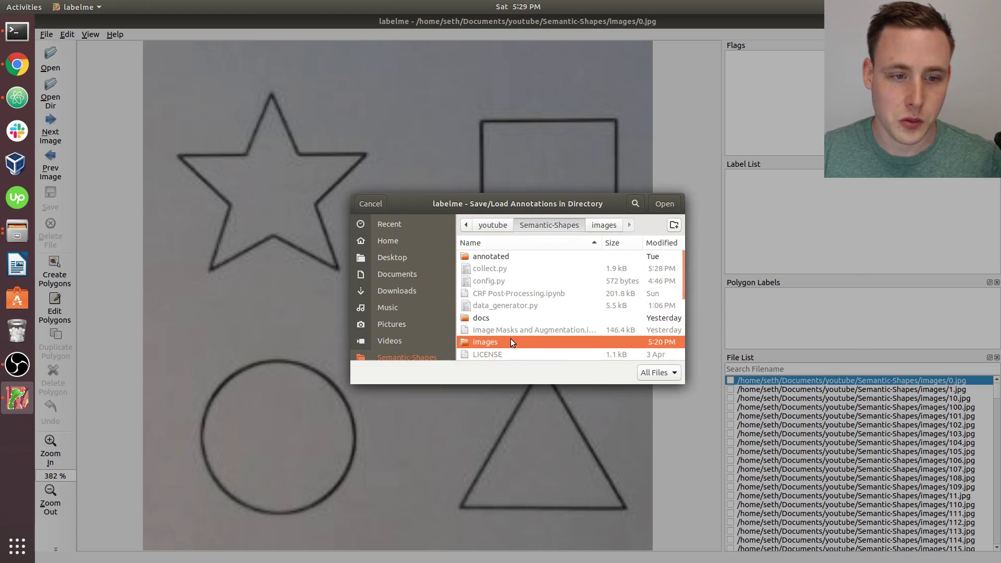
{"action": "left_click", "coordinate": [486, 258]}
{"action": "left_click", "coordinate": [665, 205]}
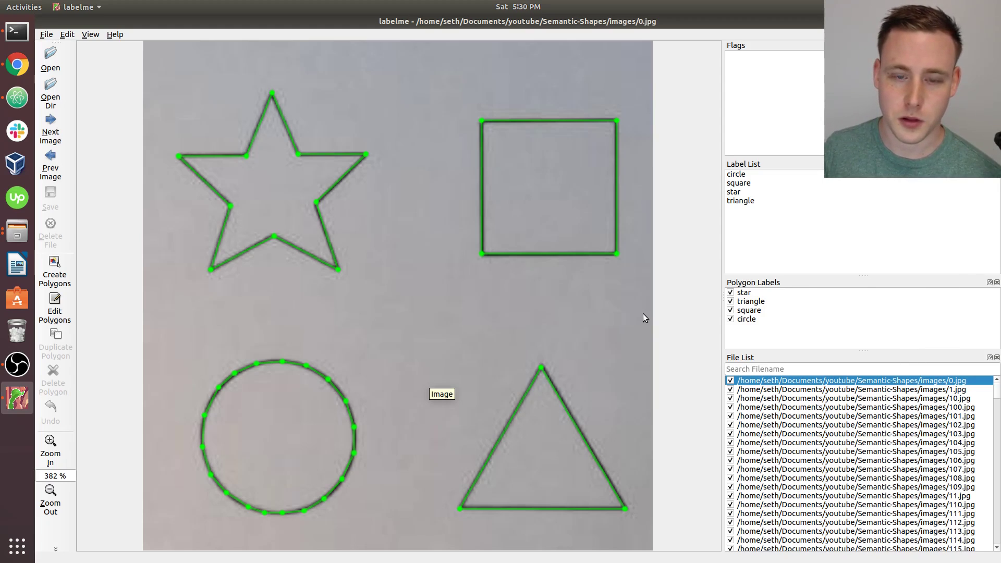
Delete the circle's polygon from 0.jpg.
{"action": "left_click", "coordinate": [321, 408]}
{"action": "key", "text": "Delete"}
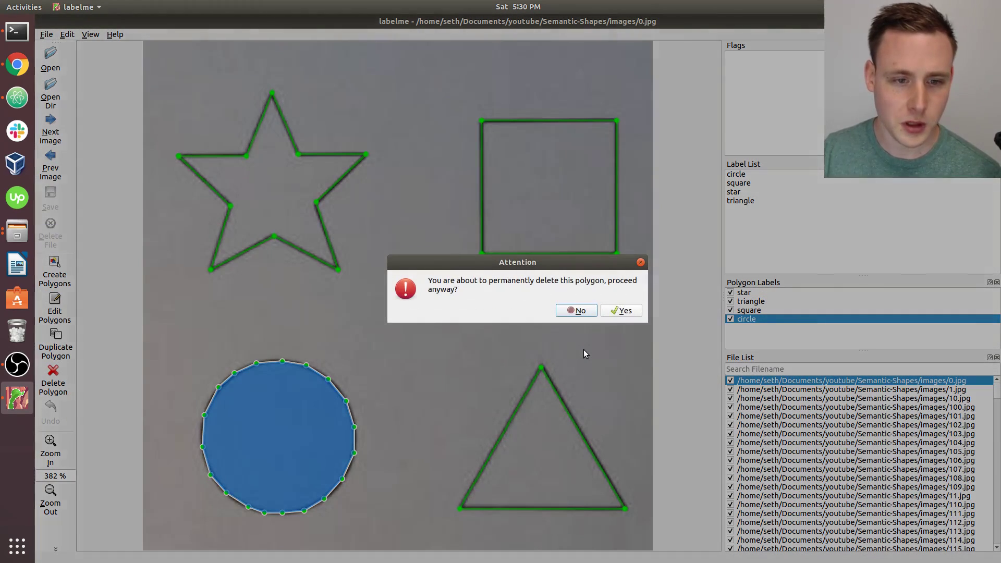
{"action": "left_click", "coordinate": [620, 311]}
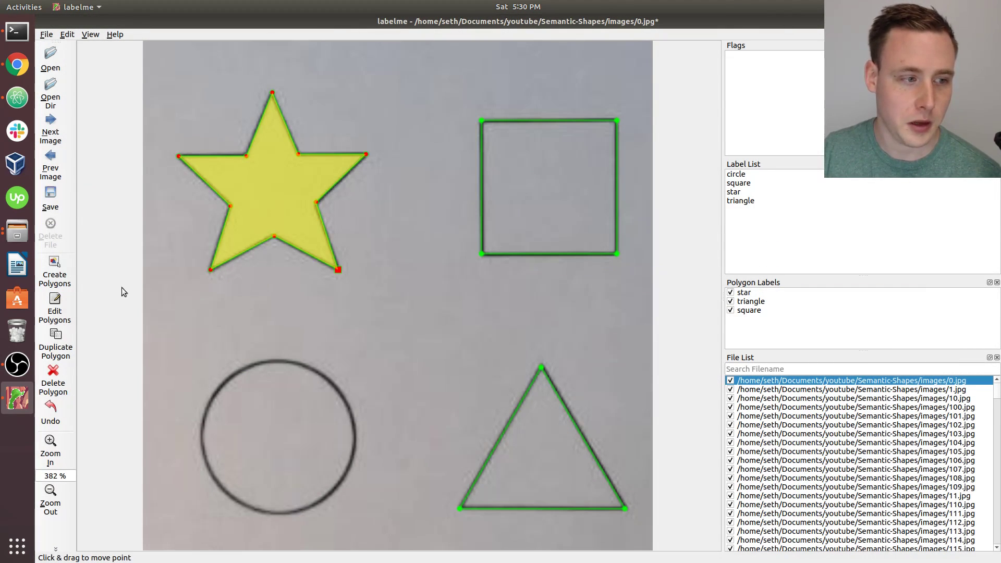
Start a new polygon at the circle's bottom and trace up its right side.
{"action": "left_click", "coordinate": [70, 267]}
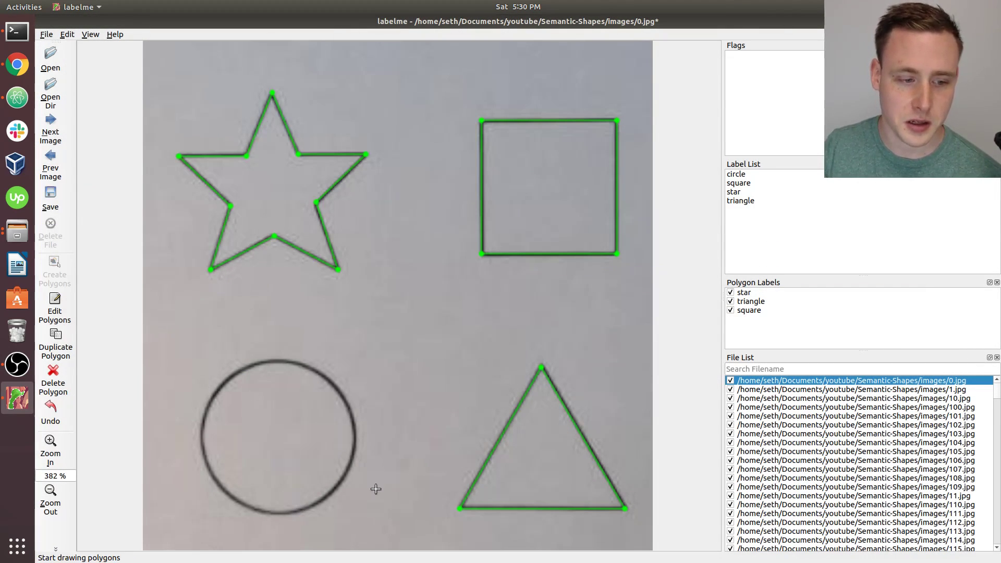
{"action": "left_click", "coordinate": [301, 511]}
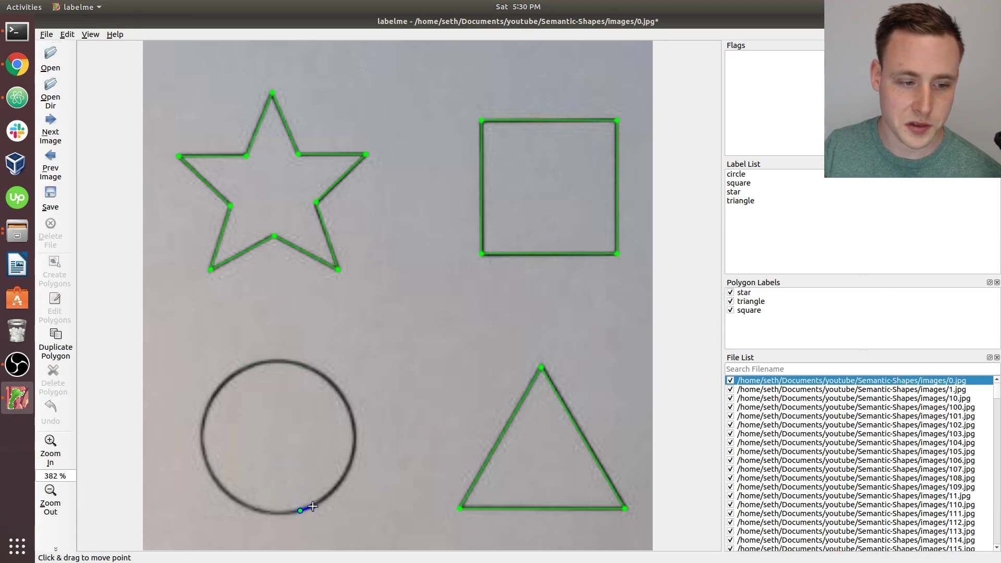
{"action": "left_click", "coordinate": [320, 501]}
{"action": "left_click", "coordinate": [338, 485]}
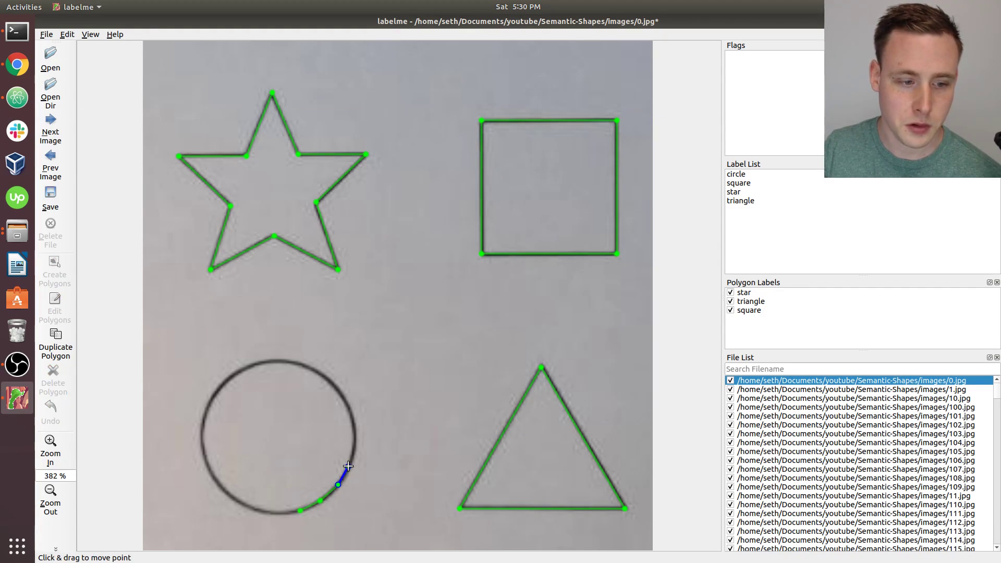
{"action": "left_click", "coordinate": [350, 464]}
{"action": "left_click", "coordinate": [354, 439]}
{"action": "left_click", "coordinate": [352, 411]}
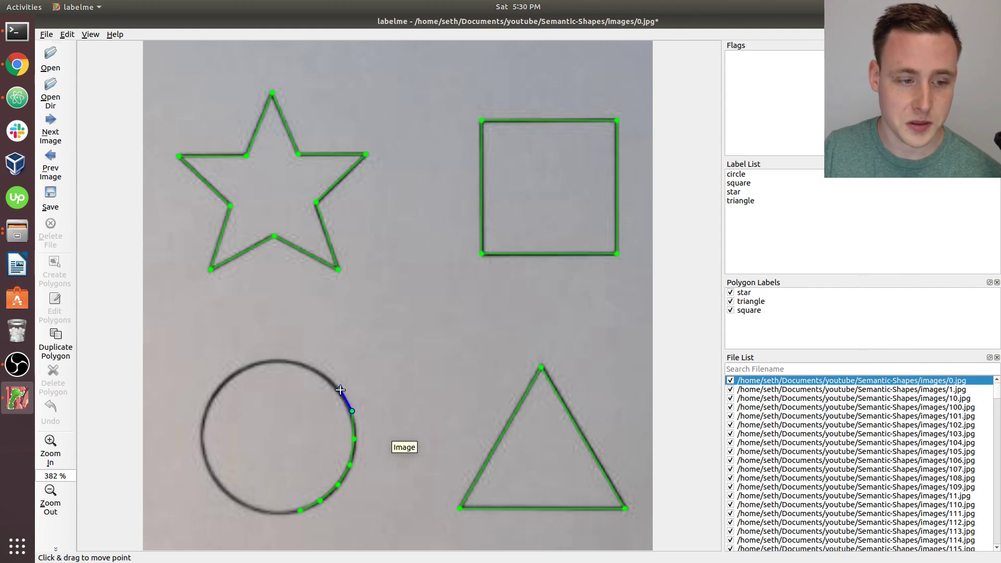
{"action": "left_click", "coordinate": [340, 390]}
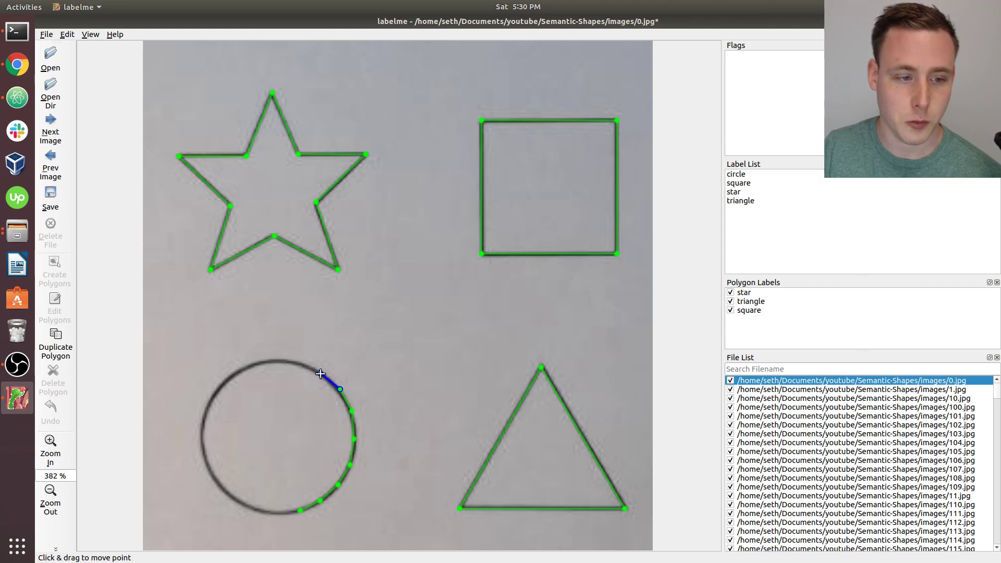
{"action": "left_click", "coordinate": [321, 373]}
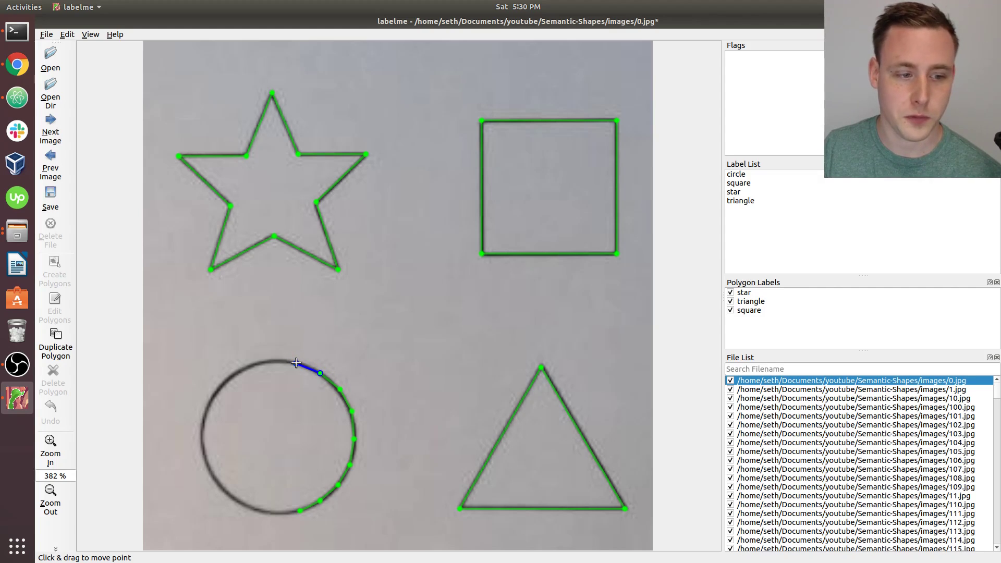
Continue the outline over the circle's top and down its left side.
{"action": "left_click", "coordinate": [296, 364]}
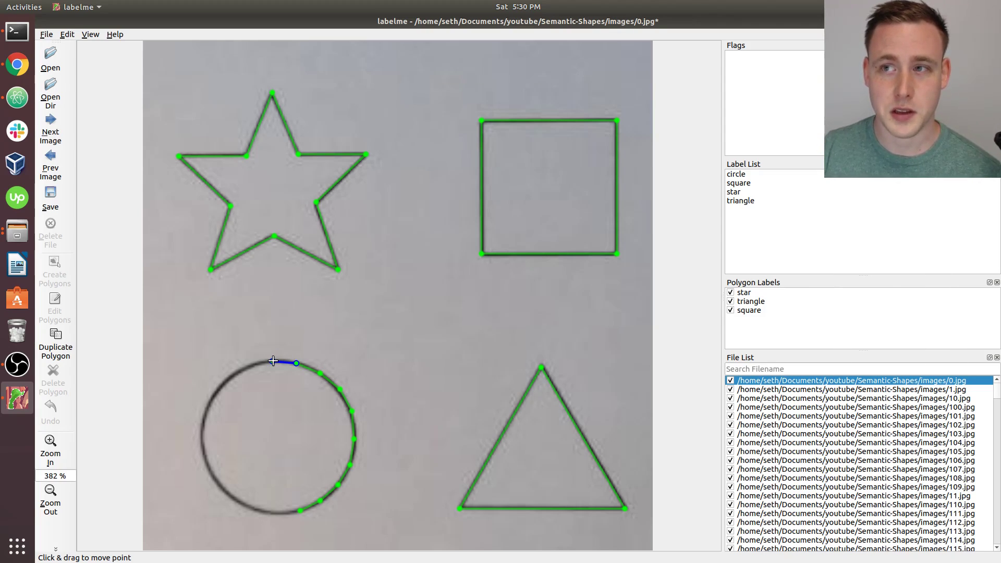
{"action": "left_click", "coordinate": [272, 361]}
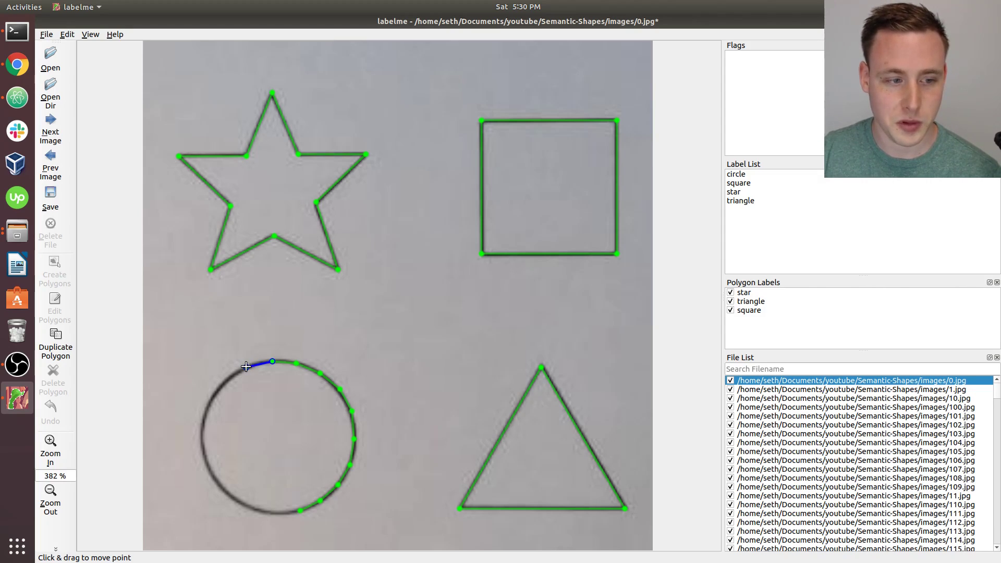
{"action": "left_click", "coordinate": [246, 367]}
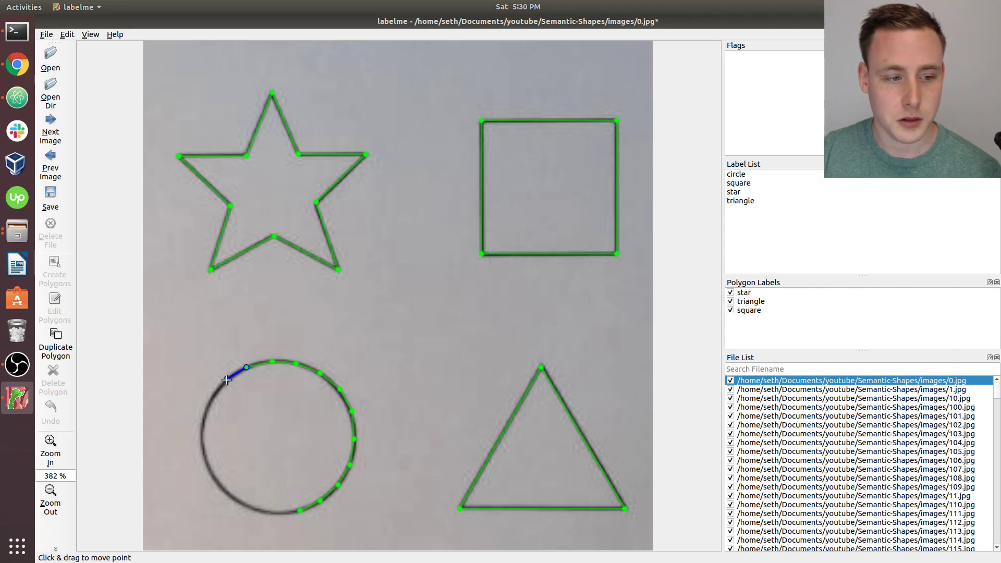
{"action": "left_click", "coordinate": [226, 380]}
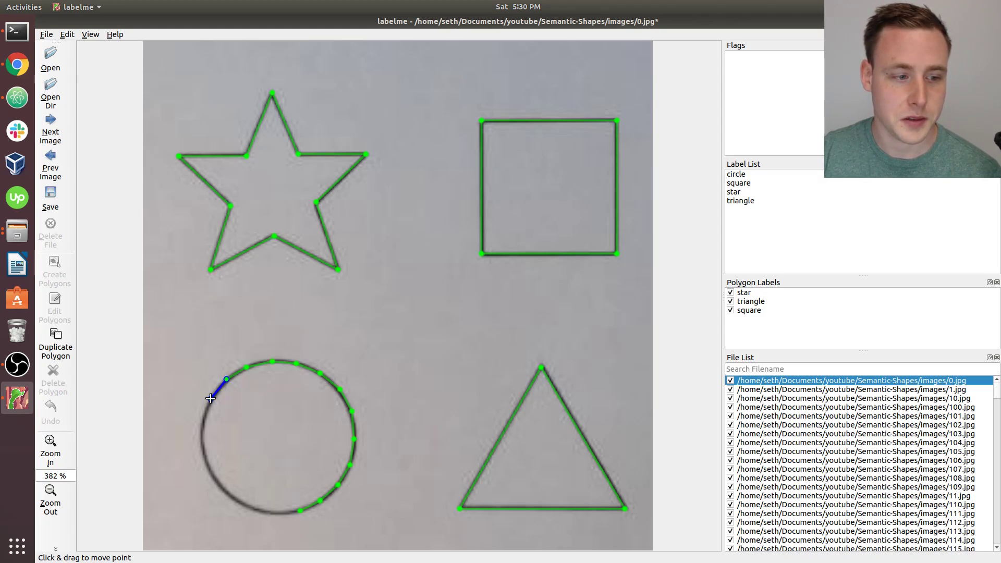
{"action": "left_click", "coordinate": [210, 399]}
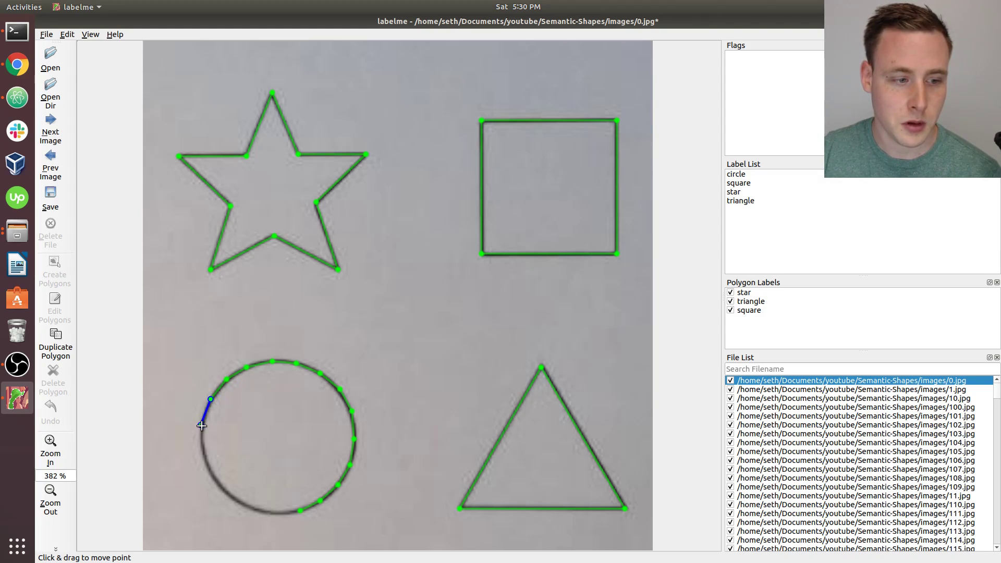
{"action": "left_click", "coordinate": [202, 425]}
{"action": "left_click", "coordinate": [202, 449]}
{"action": "left_click", "coordinate": [213, 476]}
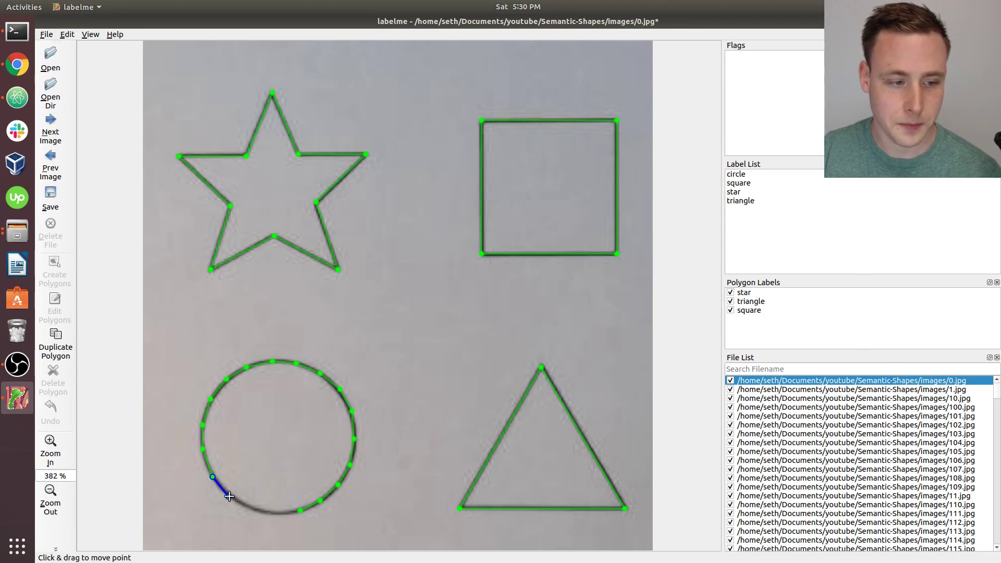
Add points along the circle's lower-left and bottom edge, one landing just below it.
{"action": "left_click", "coordinate": [229, 497]}
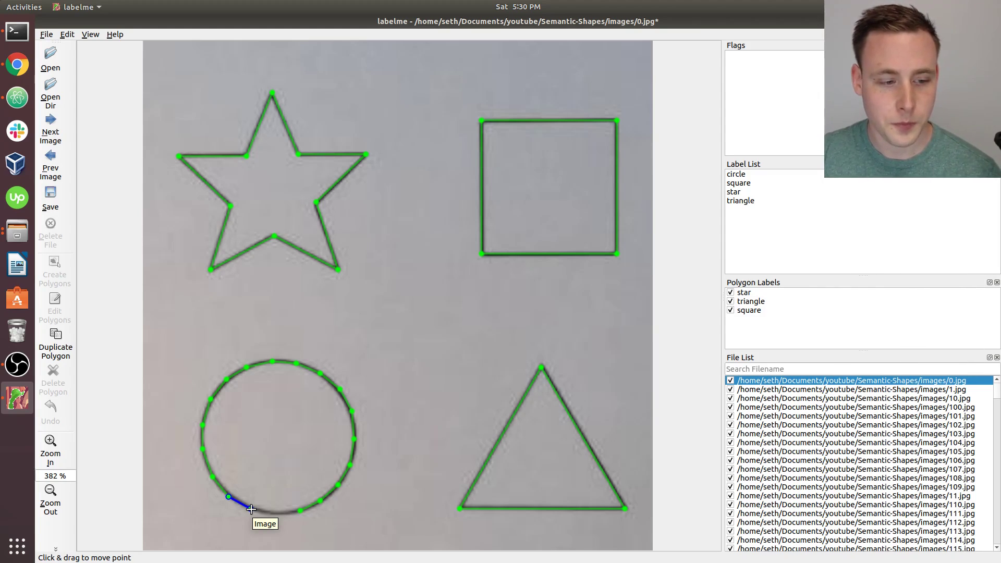
{"action": "left_click", "coordinate": [251, 509]}
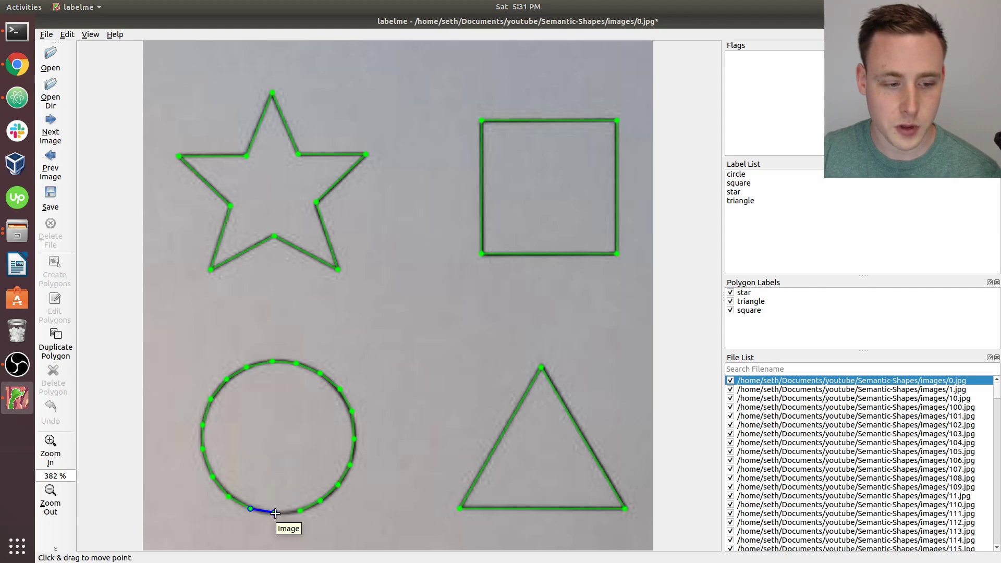
{"action": "left_click", "coordinate": [275, 514]}
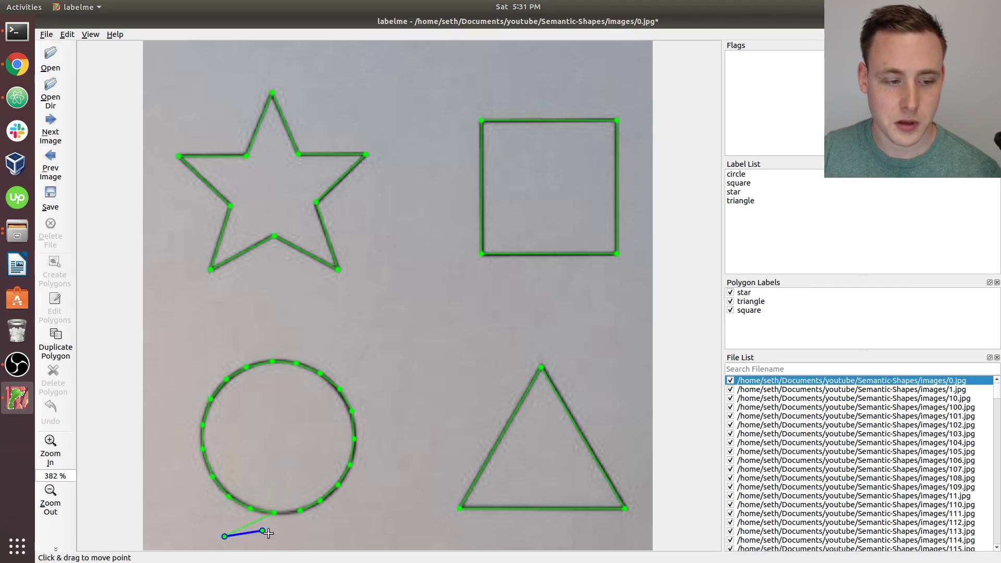
{"action": "left_click", "coordinate": [224, 537]}
Close the polygon at its starting point and label it 'circle'.
{"action": "left_click", "coordinate": [300, 510]}
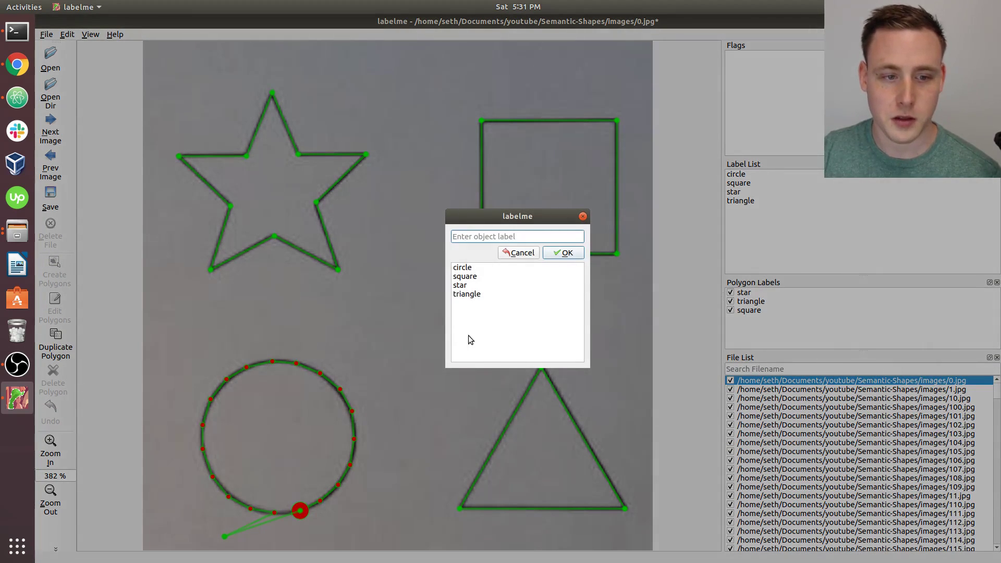
{"action": "left_click", "coordinate": [462, 267]}
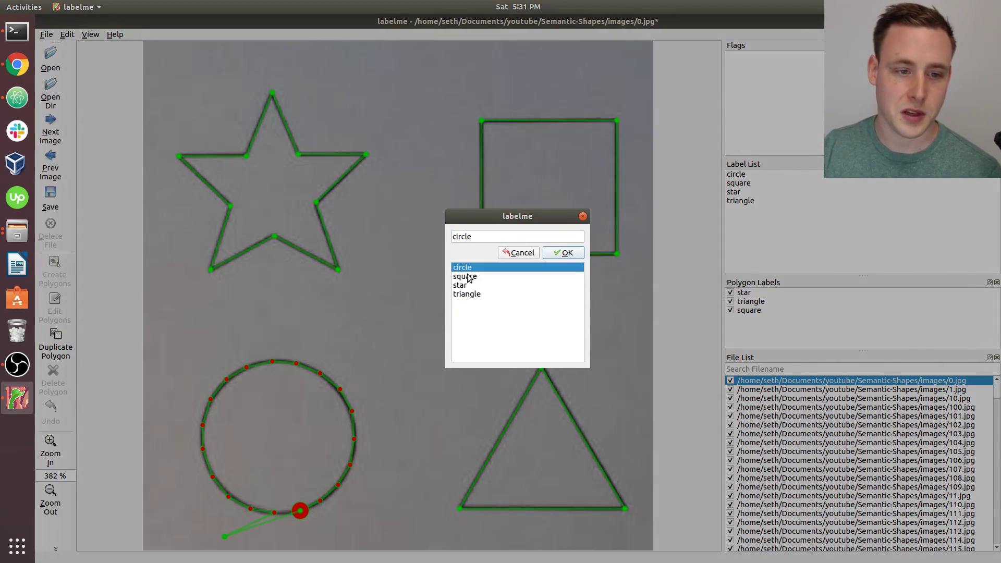
{"action": "left_click", "coordinate": [565, 252]}
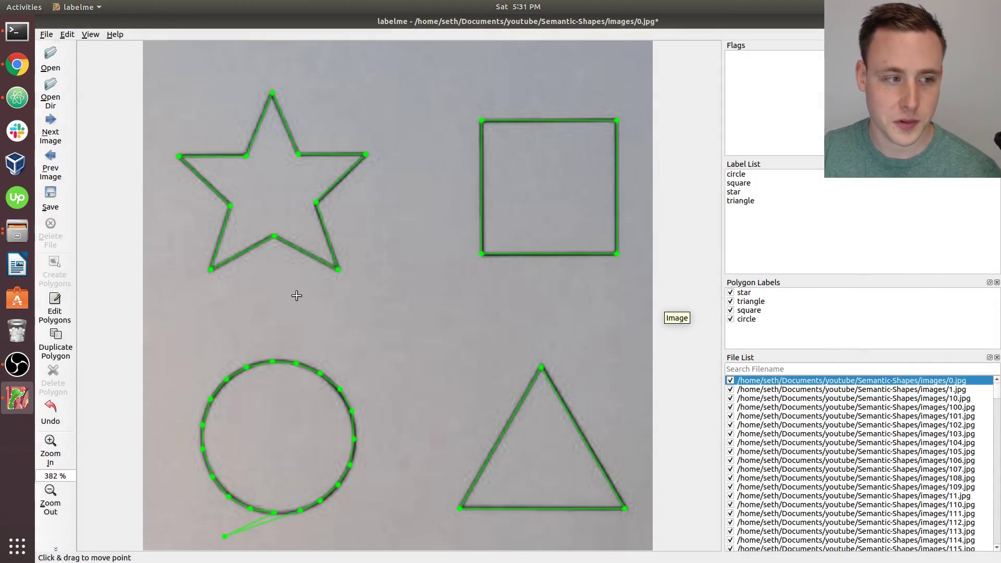
Drag the stray point back onto the circle's bottom edge and nudge a right-side point.
{"action": "left_click", "coordinate": [55, 308]}
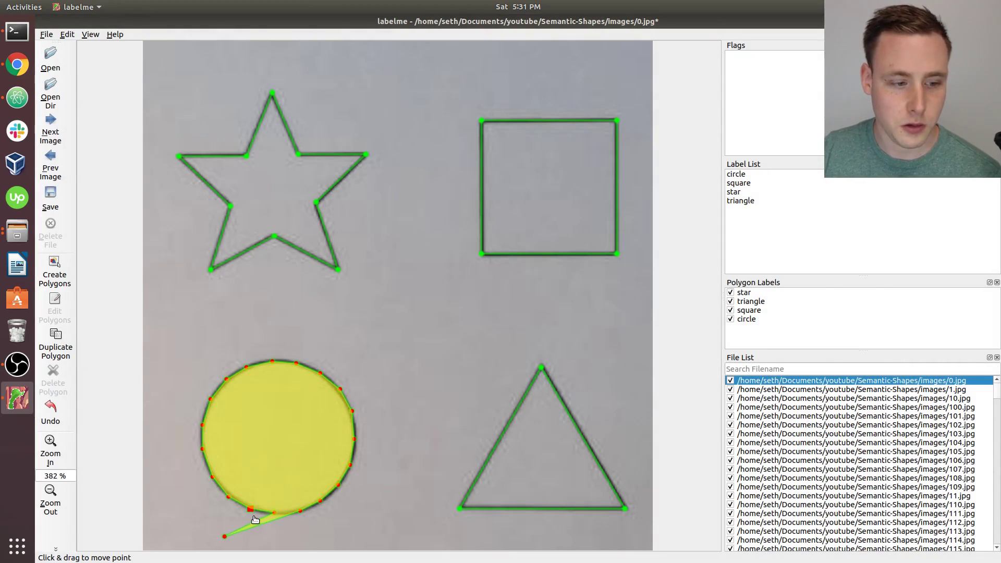
{"action": "left_click_drag", "start_coordinate": [223, 542], "coordinate": [288, 516]}
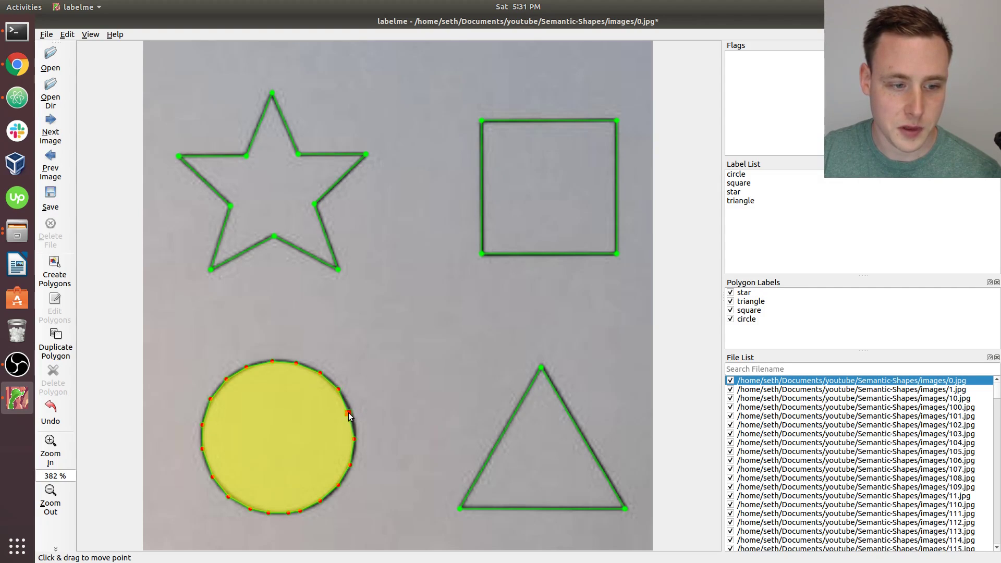
{"action": "left_click_drag", "start_coordinate": [351, 415], "coordinate": [353, 415]}
Save the annotations, then try Save As with the name 'myfile' and cancel.
{"action": "left_click", "coordinate": [50, 200]}
{"action": "left_click", "coordinate": [46, 34]}
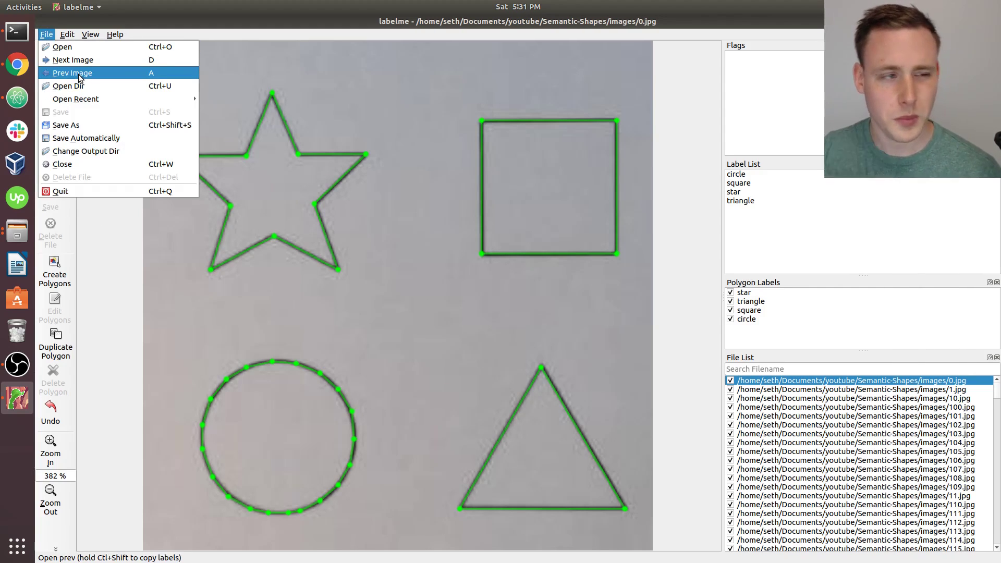
{"action": "left_click", "coordinate": [122, 126]}
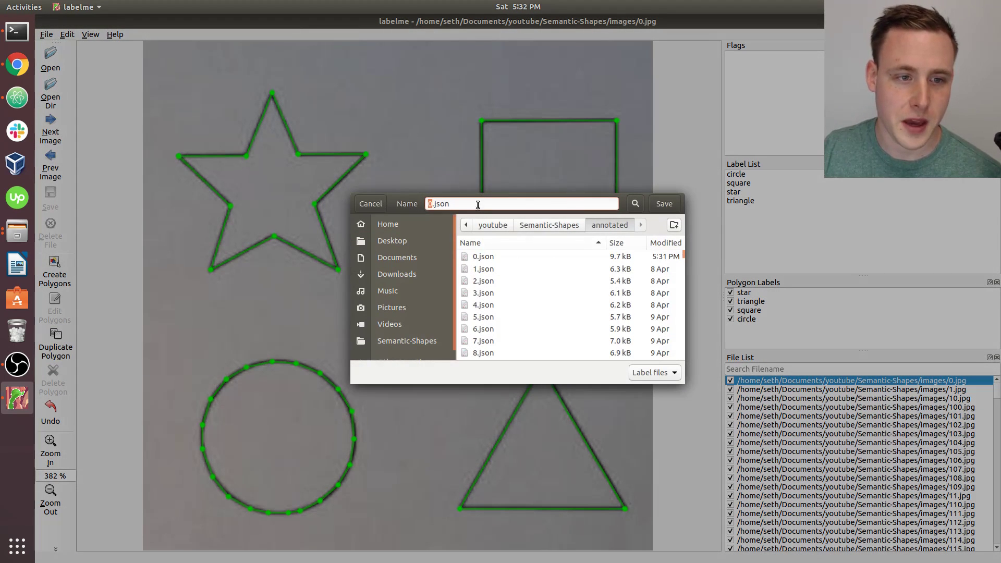
{"action": "left_click", "coordinate": [429, 205]}
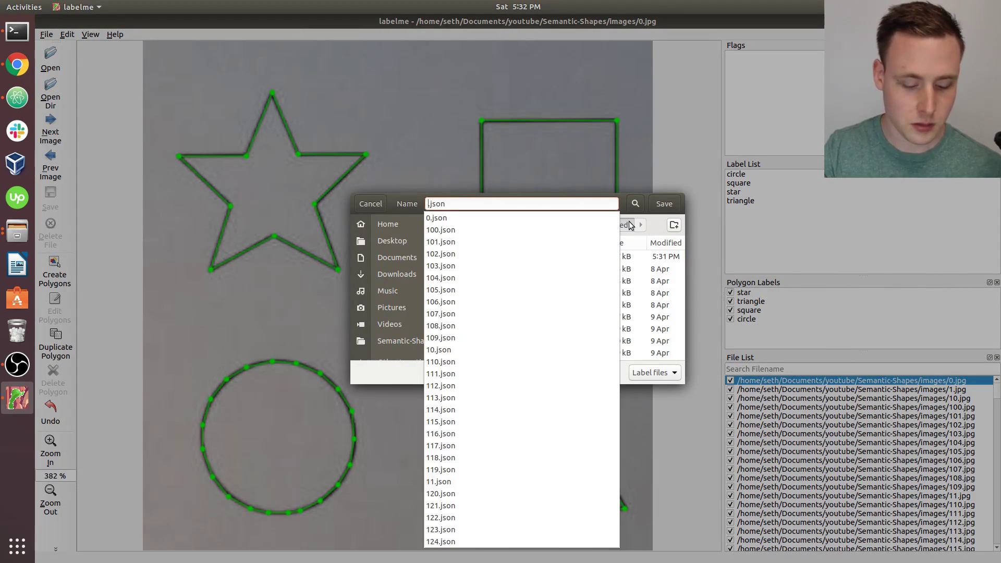
{"action": "type", "text": "myfile"}
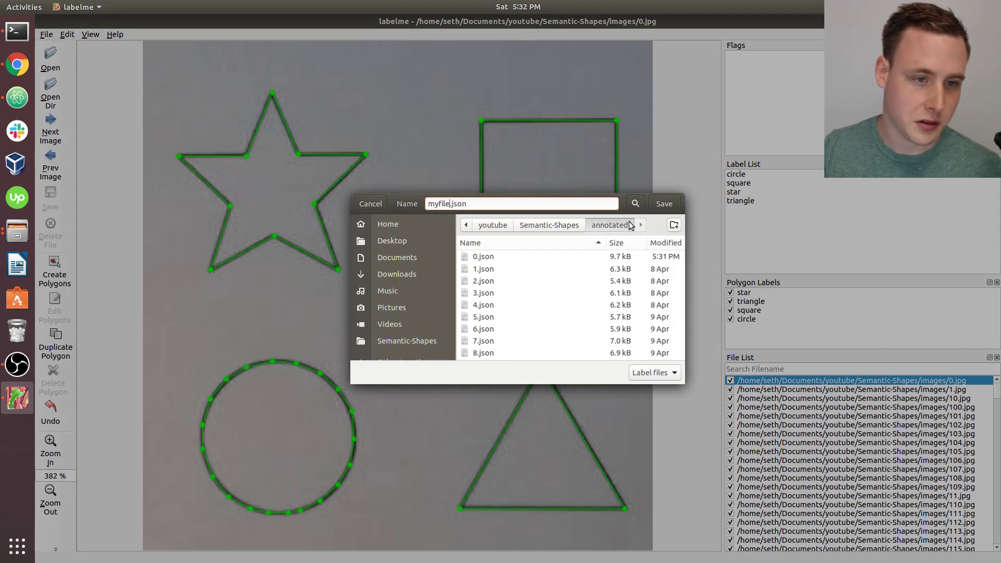
{"action": "left_click", "coordinate": [383, 203]}
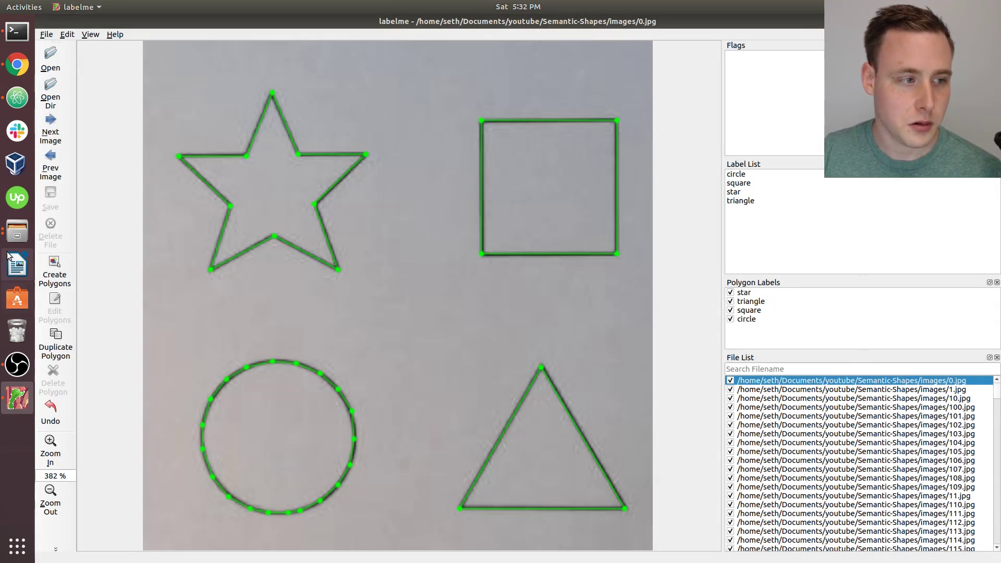
Bring up the Semantic-Shapes file manager window, then switch to Atom.
{"action": "left_click", "coordinate": [11, 232]}
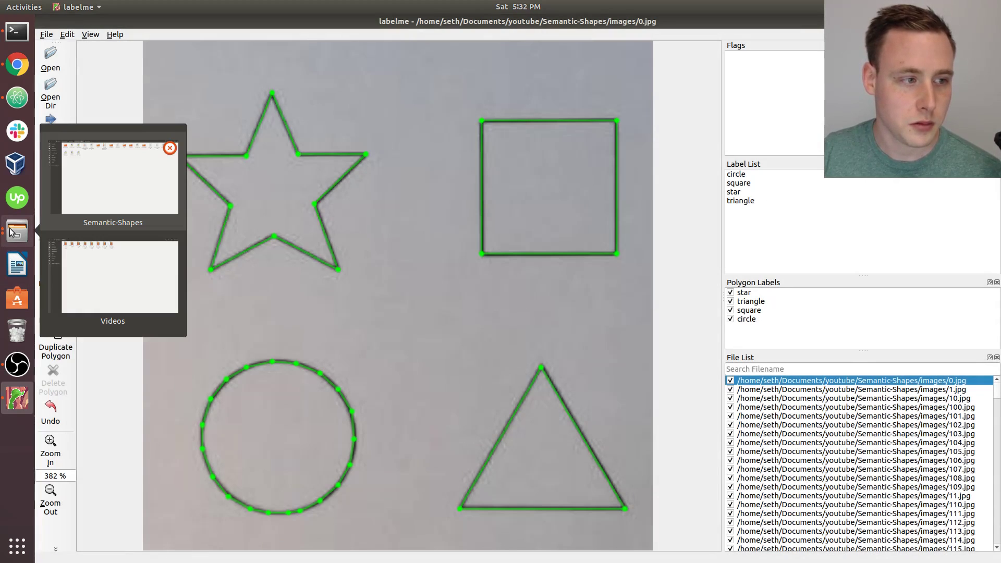
{"action": "left_click", "coordinate": [130, 180]}
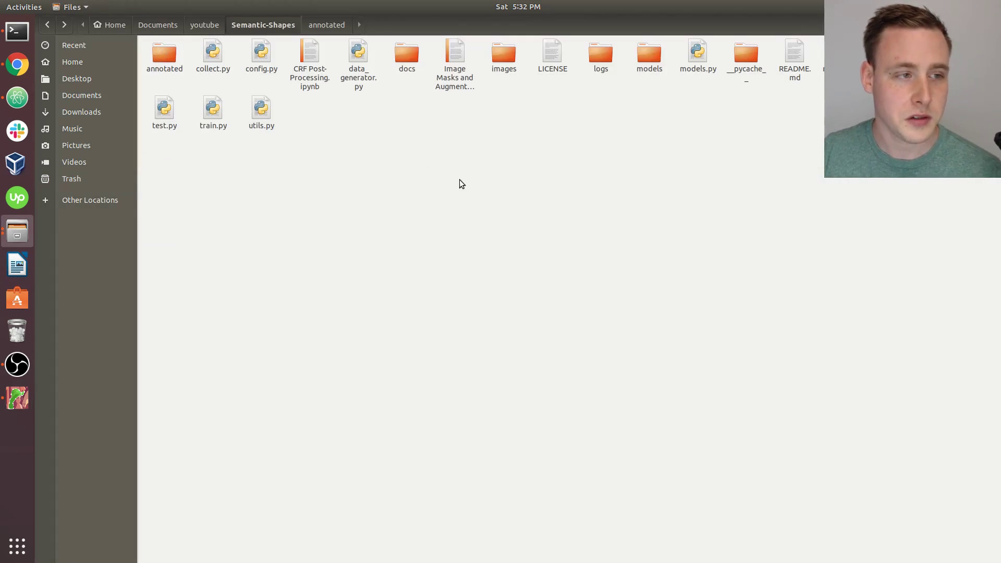
{"action": "left_click", "coordinate": [17, 98]}
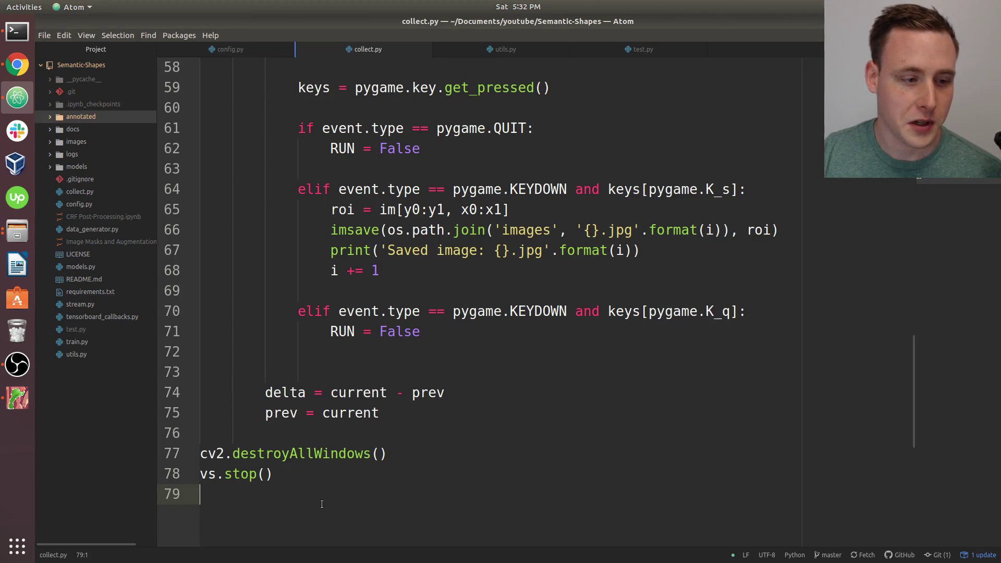
Open annotated/0.json from Atom's project tree.
{"action": "left_click", "coordinate": [51, 117]}
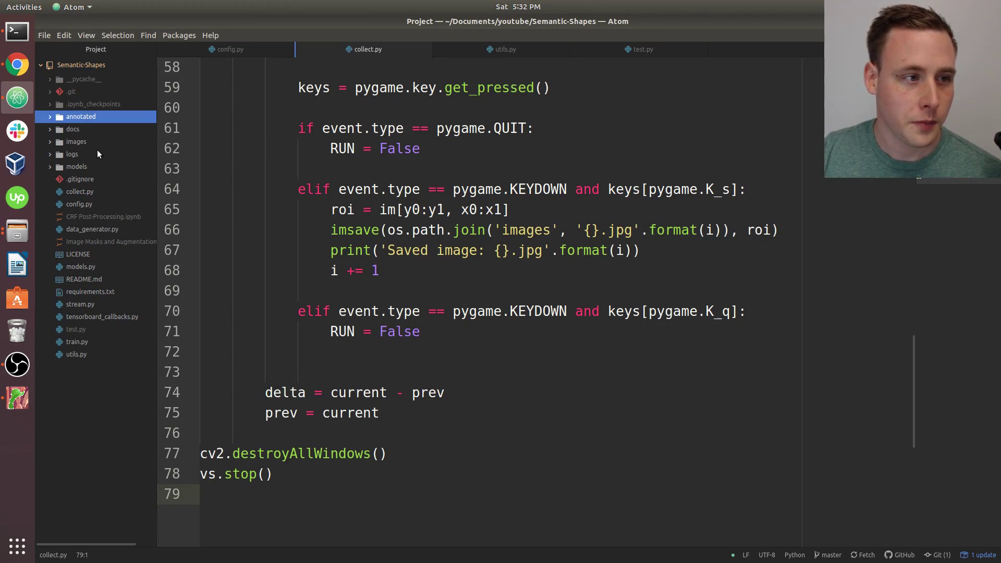
{"action": "left_click", "coordinate": [77, 129]}
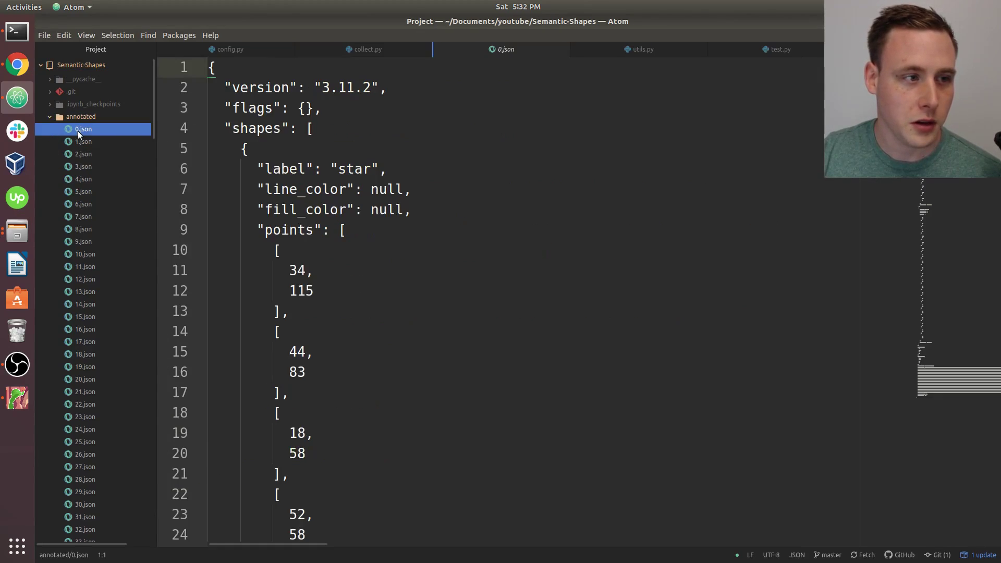
{"action": "left_click", "coordinate": [232, 67]}
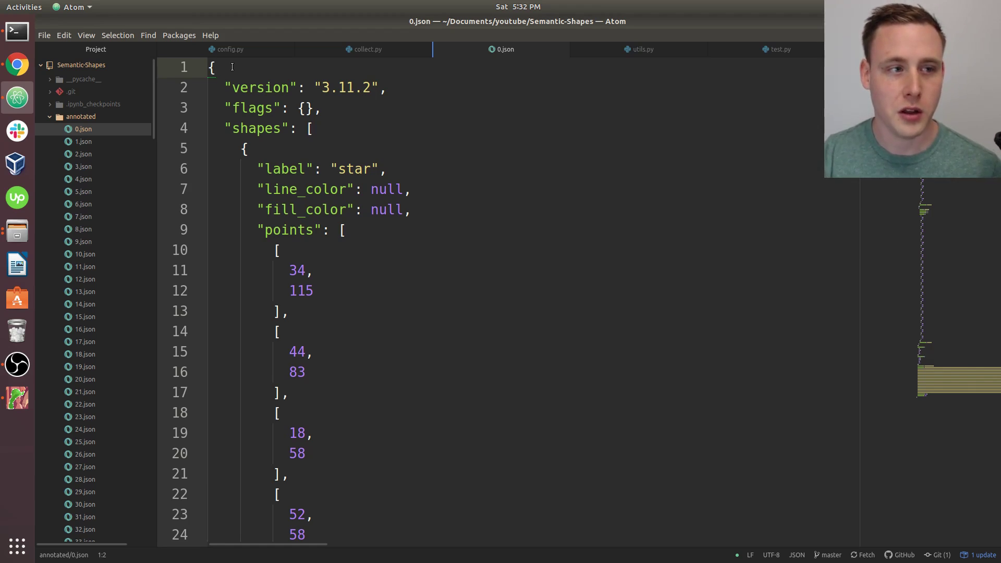
{"action": "key", "text": "Left"}
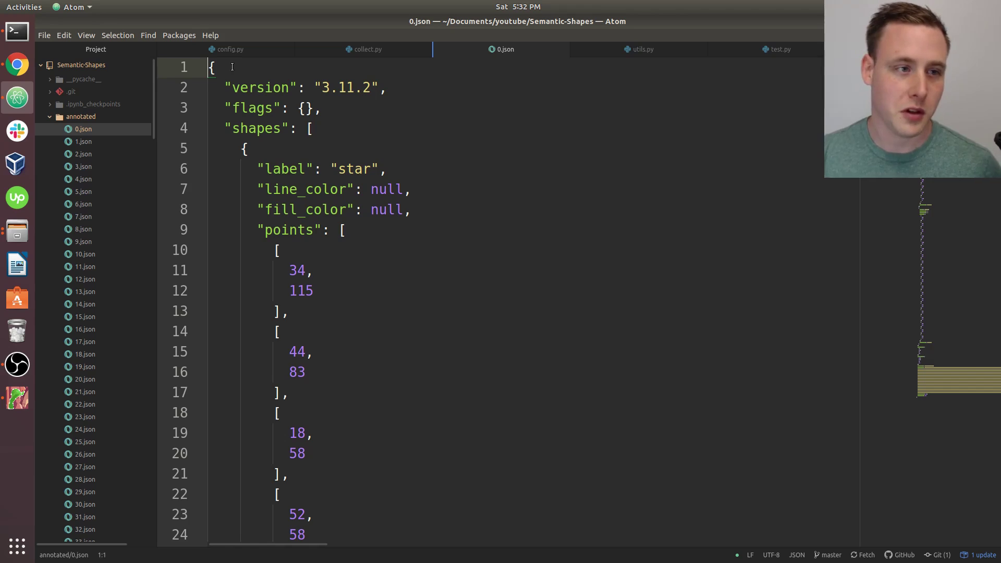
{"action": "key", "text": "Right"}
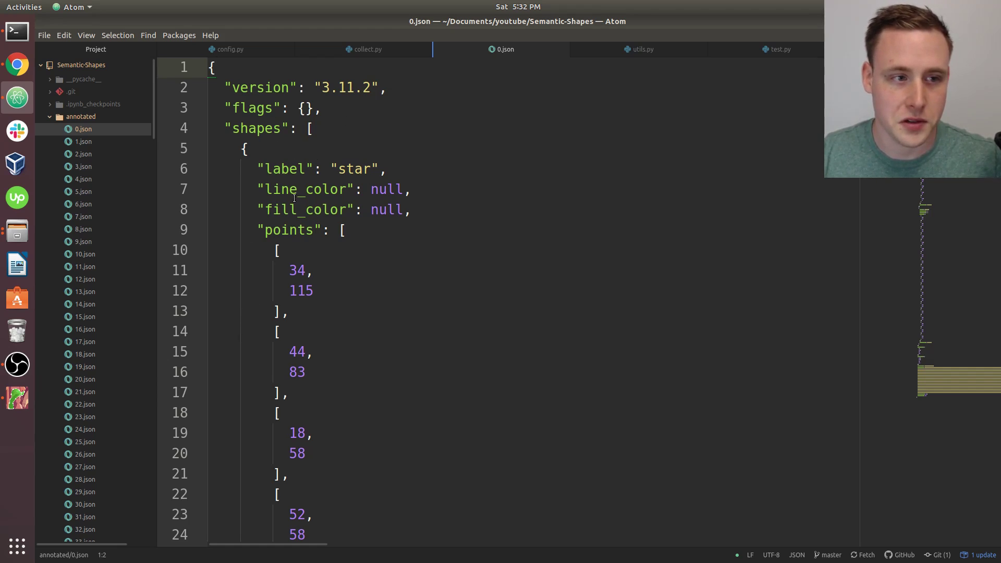
Scroll through 0.json, reviewing the star, triangle, square and circle shape entries.
{"action": "scroll", "coordinate": [315, 156], "scroll_direction": "down", "scroll_amount": 1}
{"action": "left_click", "coordinate": [314, 107]}
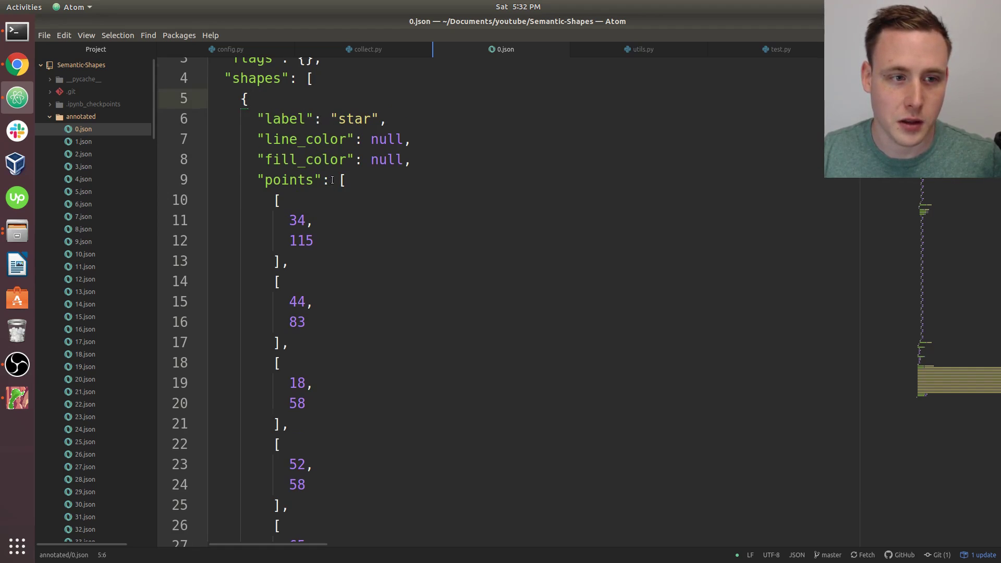
{"action": "scroll", "coordinate": [330, 181], "scroll_direction": "down", "scroll_amount": 1}
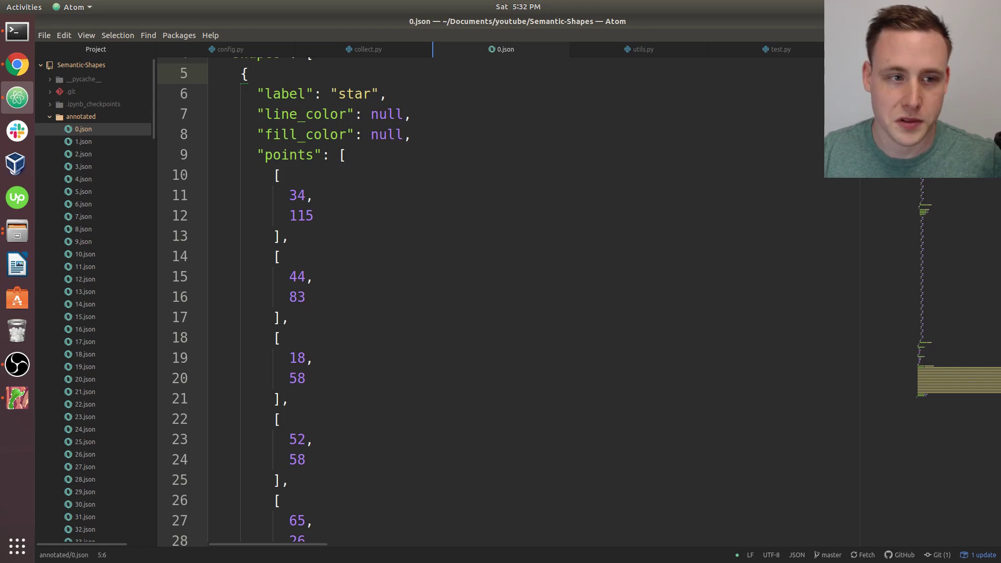
{"action": "scroll", "coordinate": [279, 301], "scroll_direction": "down", "scroll_amount": 15}
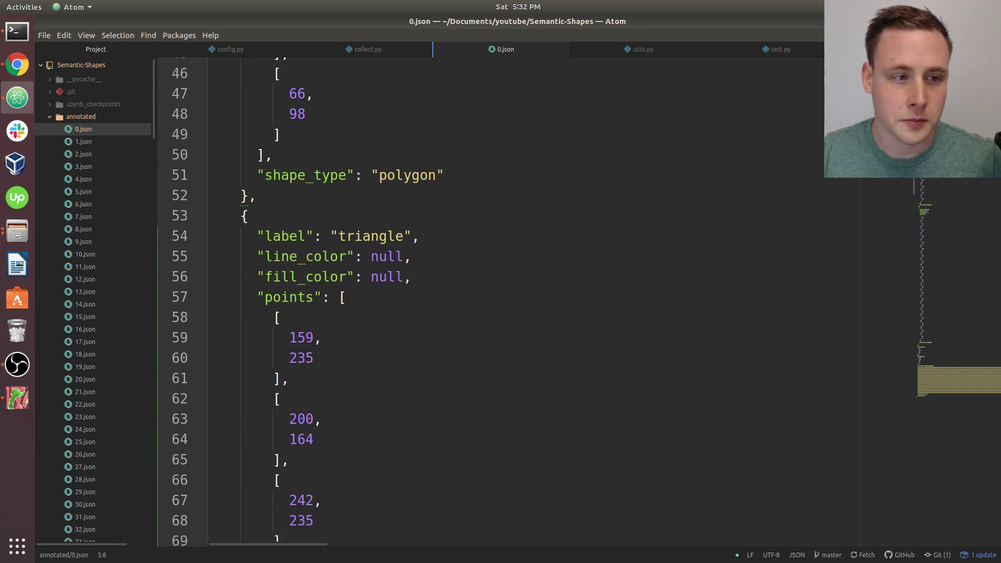
{"action": "scroll", "coordinate": [269, 170], "scroll_direction": "down", "scroll_amount": 1}
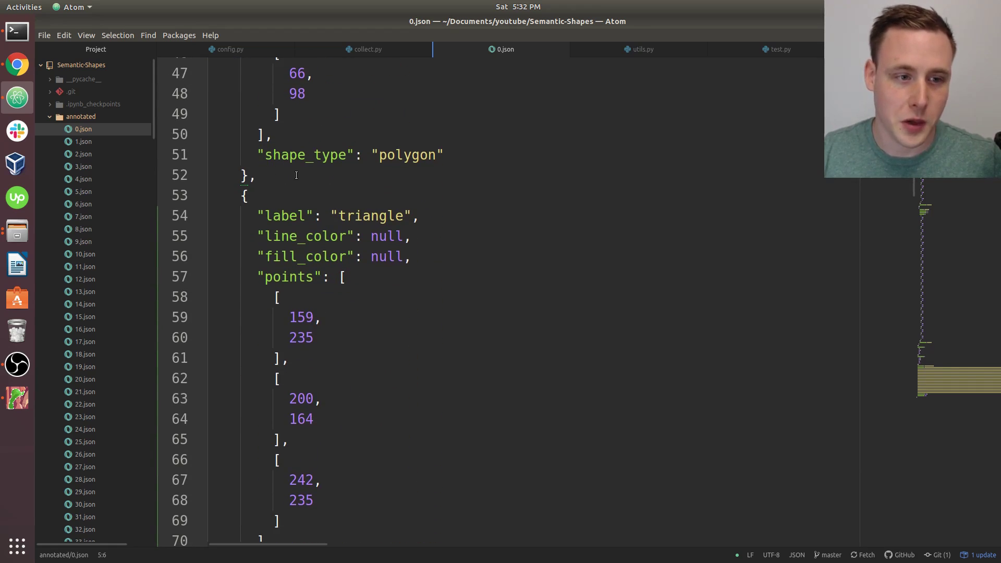
{"action": "scroll", "coordinate": [350, 233], "scroll_direction": "down", "scroll_amount": 2}
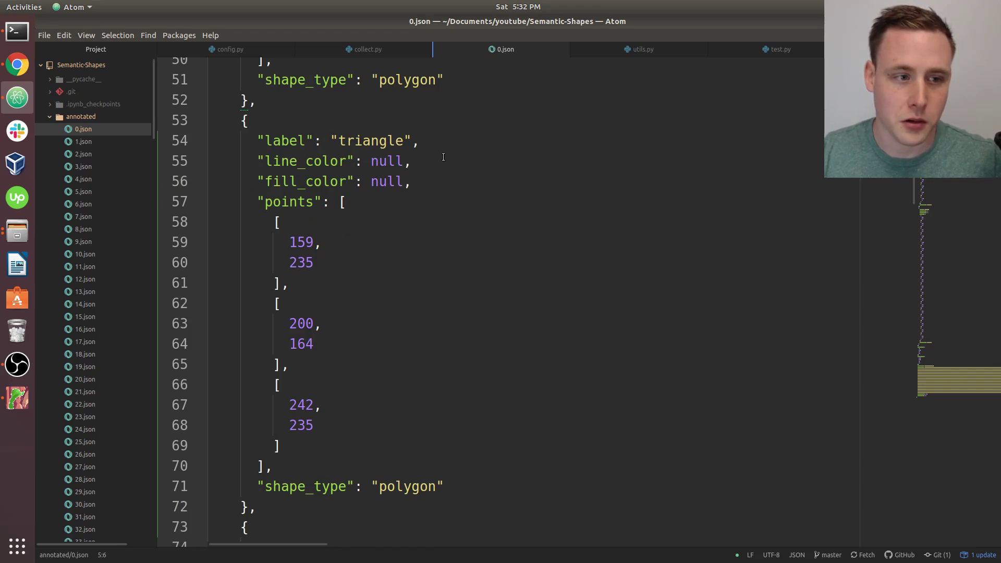
{"action": "scroll", "coordinate": [335, 130], "scroll_direction": "down", "scroll_amount": 2}
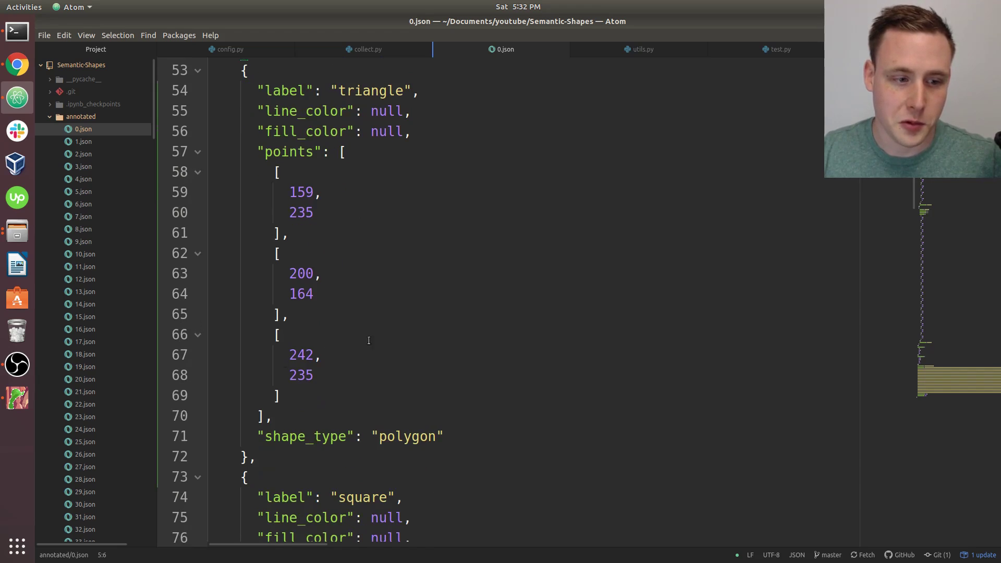
{"action": "scroll", "coordinate": [943, 184], "scroll_direction": "down", "scroll_amount": 10}
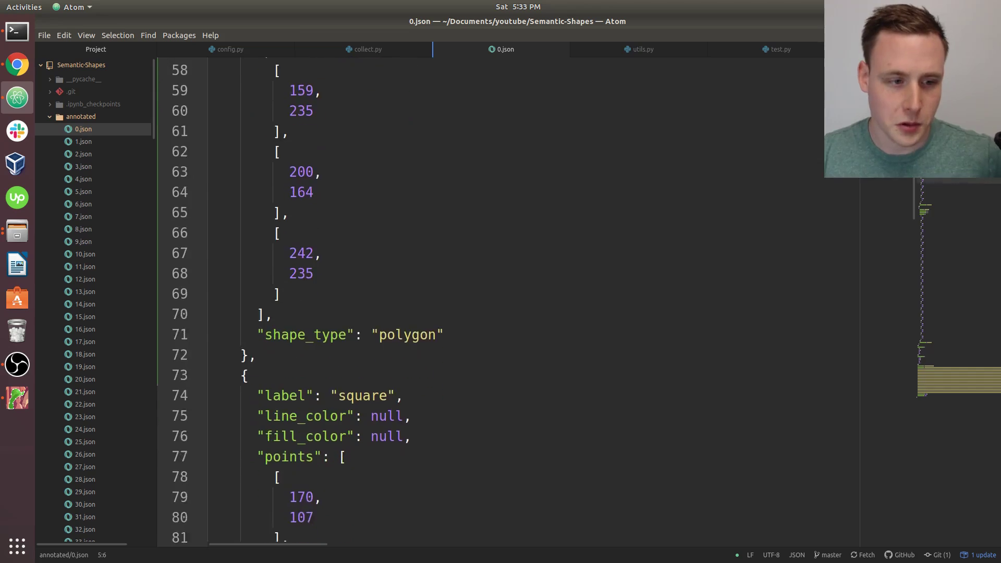
{"action": "left_click_drag", "start_coordinate": [943, 185], "coordinate": [955, 343]}
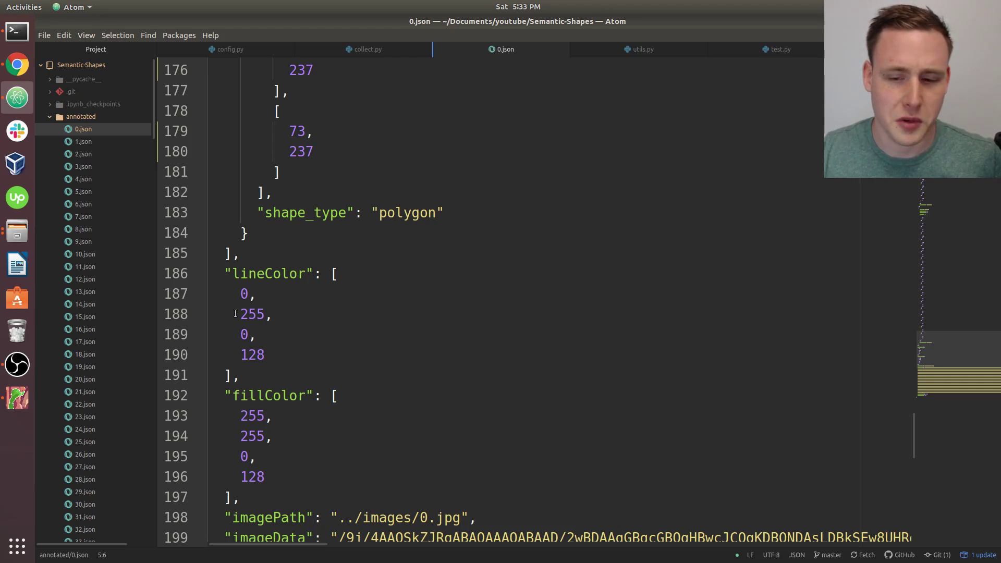
{"action": "left_click_drag", "start_coordinate": [944, 352], "coordinate": [941, 210]}
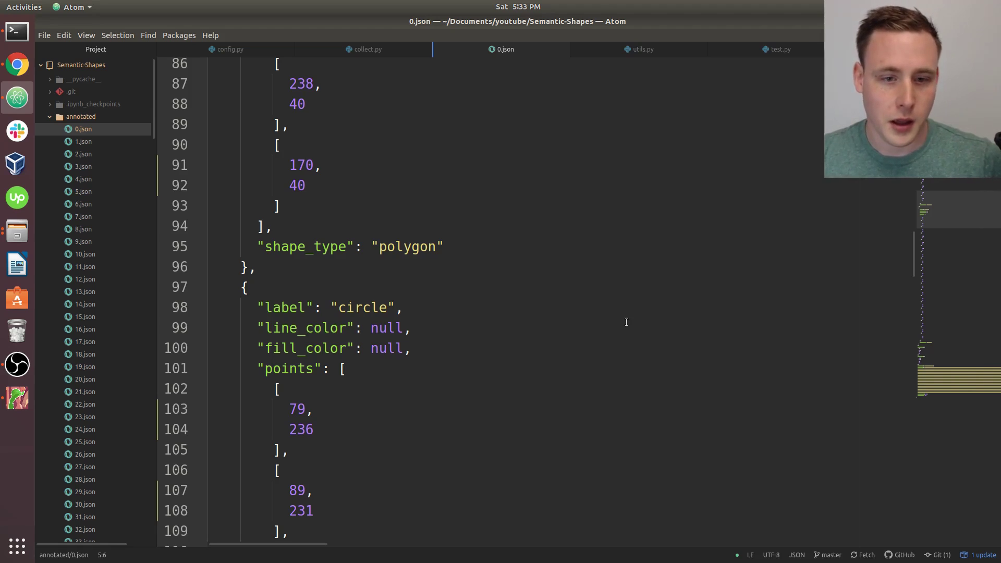
{"action": "left_click_drag", "start_coordinate": [948, 223], "coordinate": [948, 99]}
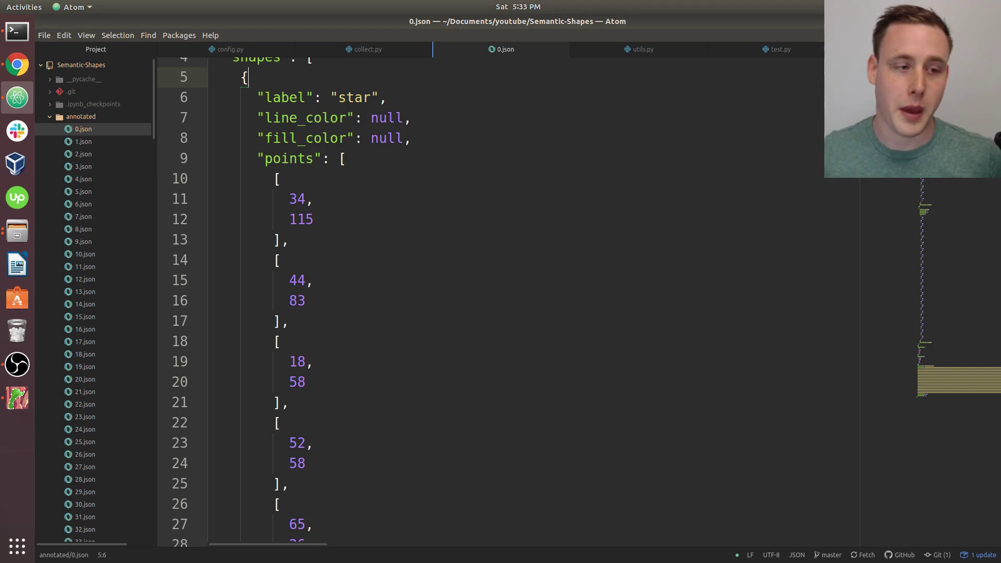
{"action": "scroll", "coordinate": [508, 303], "scroll_direction": "up", "scroll_amount": 2}
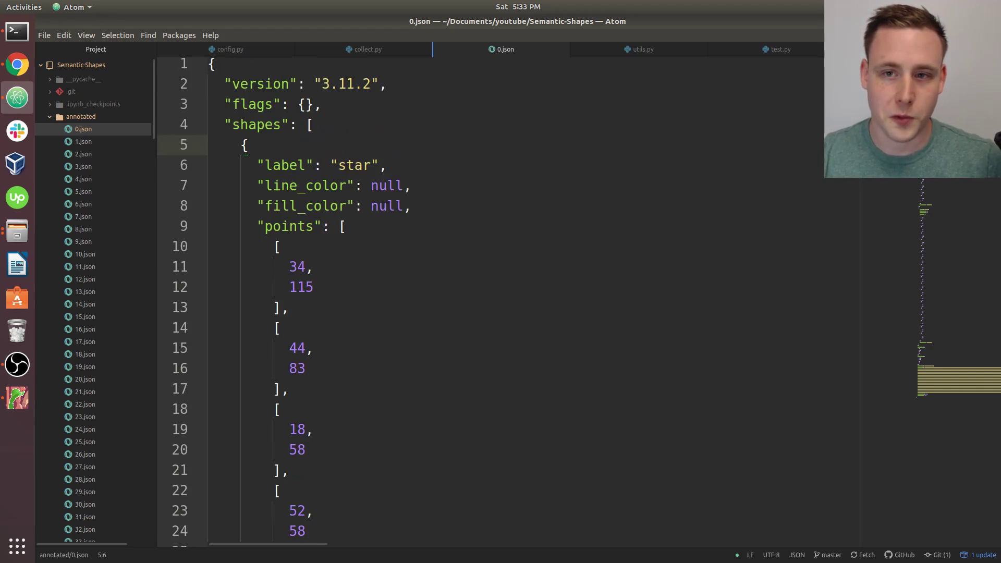
{"action": "left_click", "coordinate": [429, 74]}
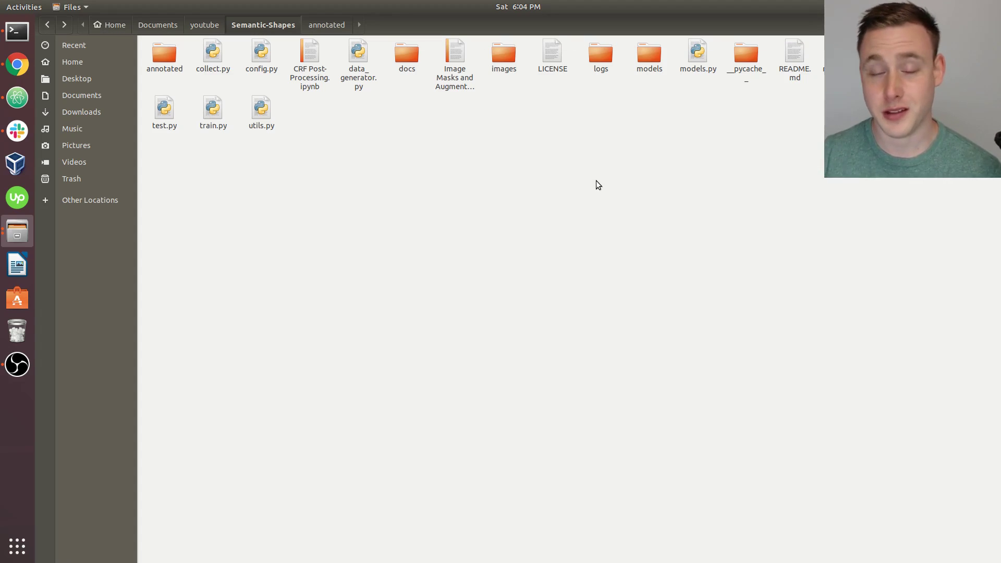
Open the images folder and scroll down to the last thumbnails.
{"action": "double_click", "coordinate": [502, 59]}
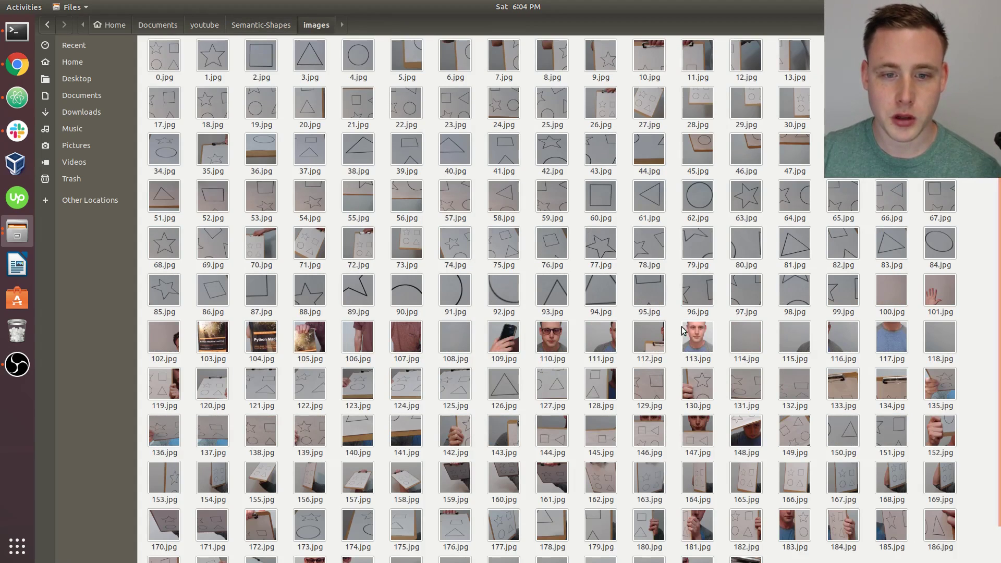
{"action": "scroll", "coordinate": [756, 443], "scroll_direction": "down", "scroll_amount": 2}
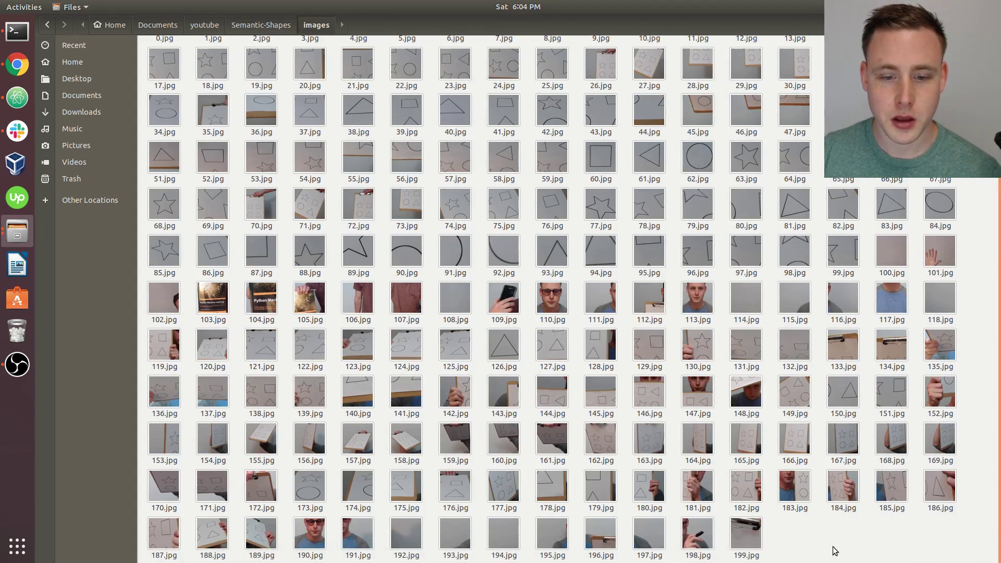
{"action": "left_click_drag", "start_coordinate": [820, 128], "coordinate": [151, 172]}
{"action": "left_click", "coordinate": [971, 204]}
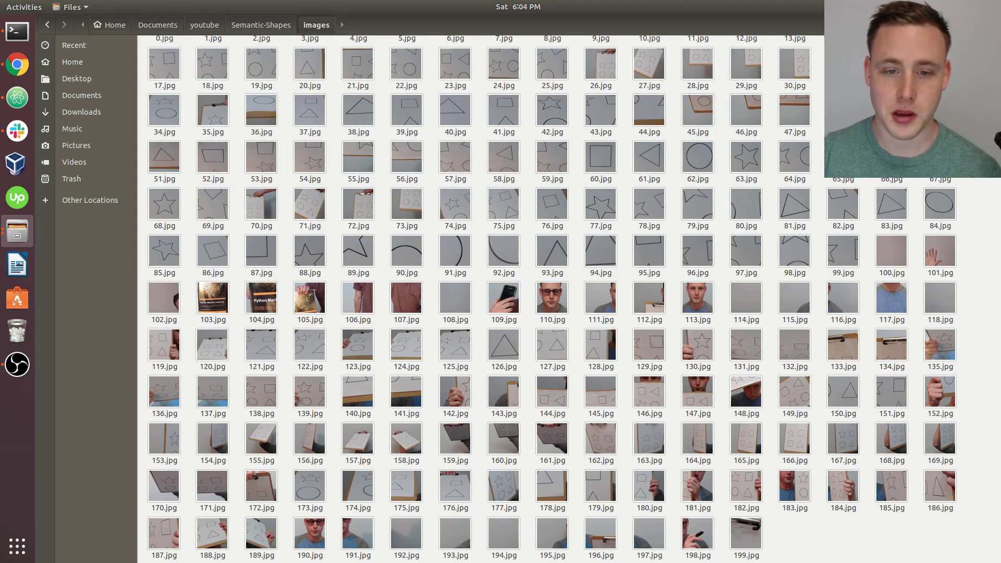
View 199.jpg and 196.jpg in the image viewer, then close it.
{"action": "double_click", "coordinate": [743, 525]}
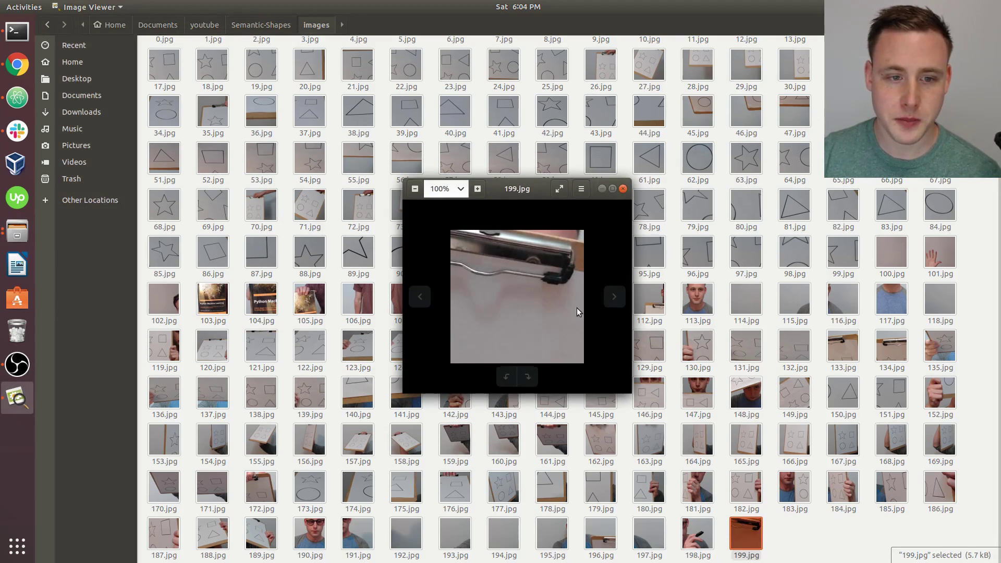
{"action": "left_click", "coordinate": [624, 190]}
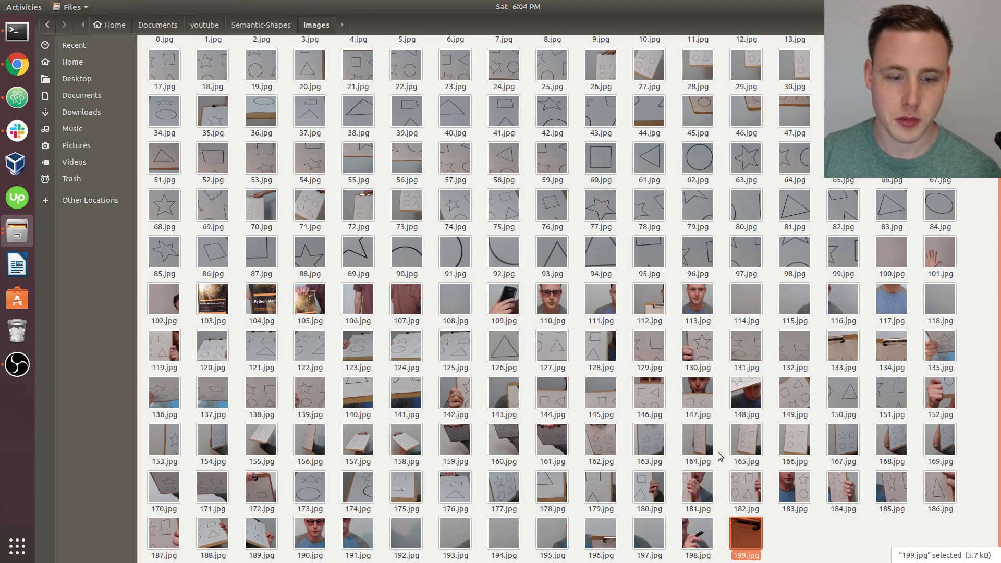
{"action": "double_click", "coordinate": [600, 533]}
{"action": "left_click", "coordinate": [623, 189]}
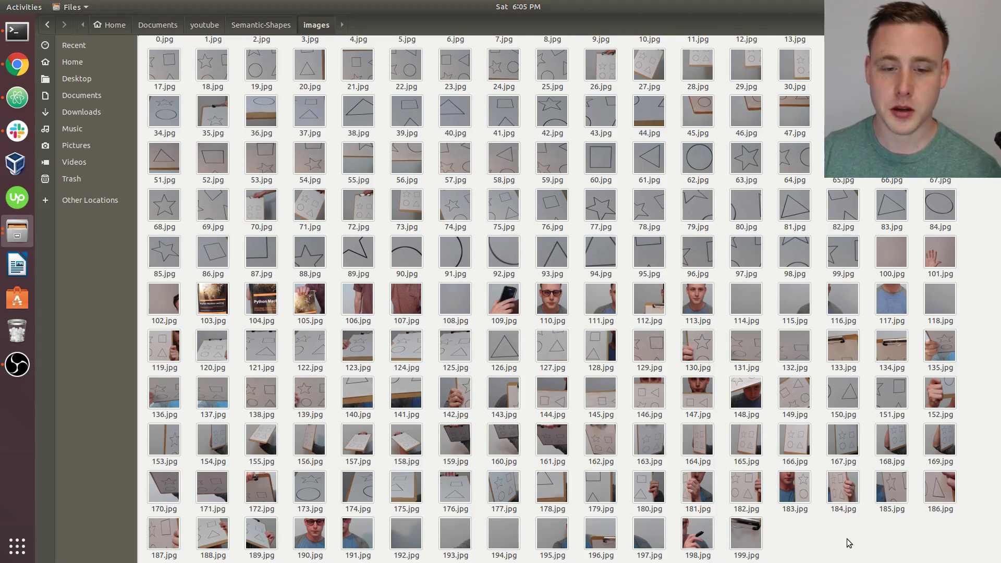
Compare the annotated folder against the last photos, 198.jpg and 199.jpg, in images.
{"action": "key", "text": "alt+Up"}
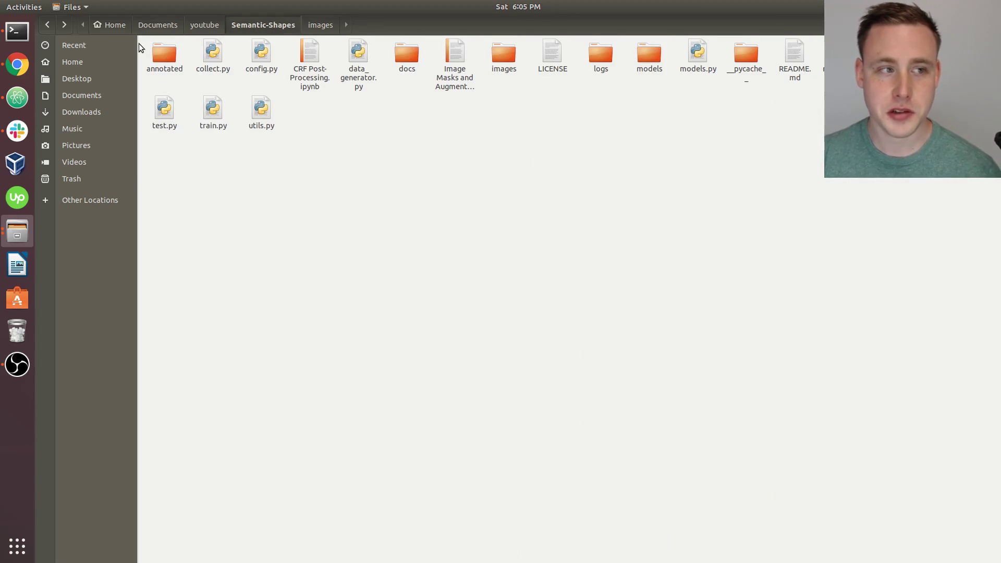
{"action": "double_click", "coordinate": [163, 52]}
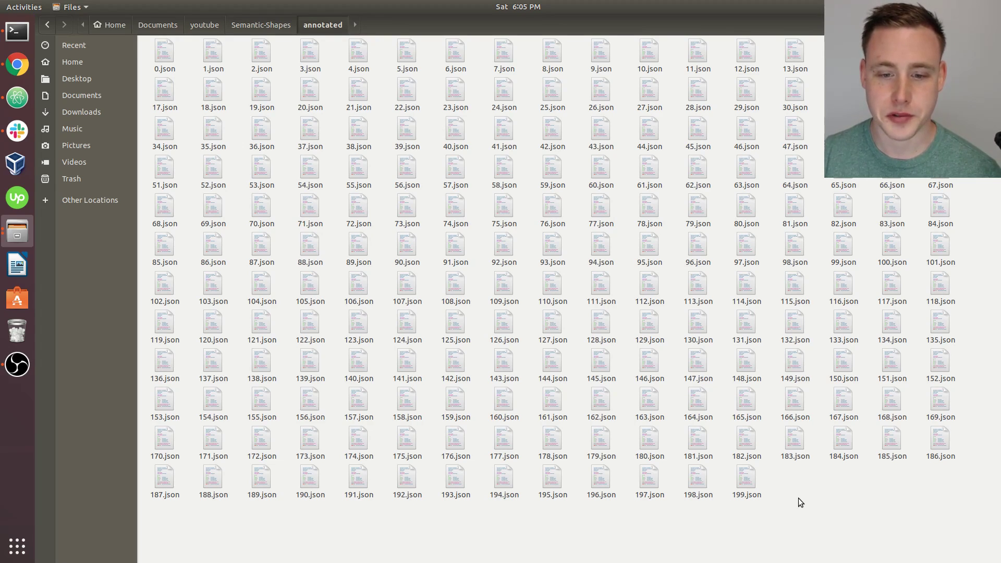
{"action": "key", "text": "alt+Up"}
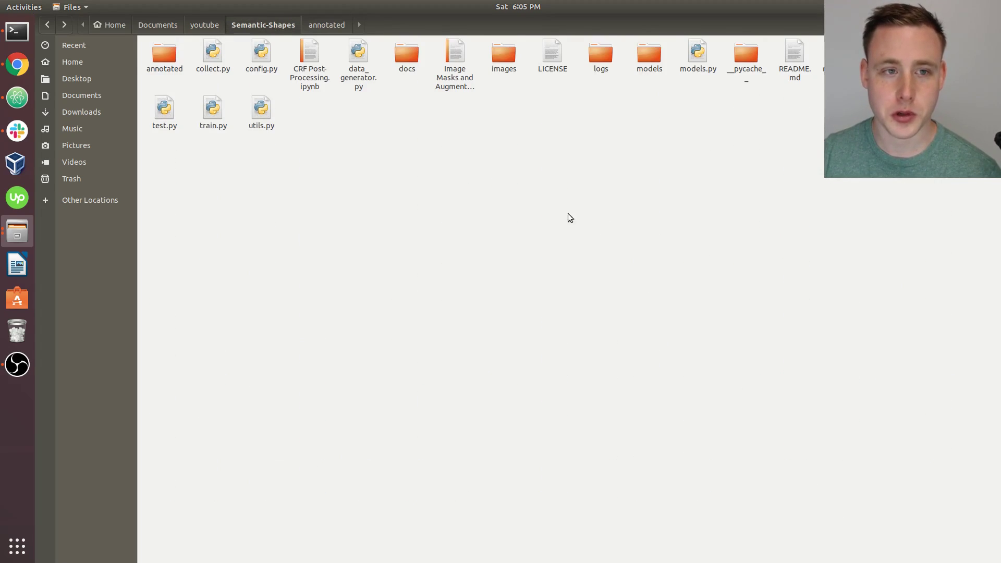
{"action": "double_click", "coordinate": [504, 55]}
{"action": "scroll", "coordinate": [793, 545], "scroll_direction": "down", "scroll_amount": 2}
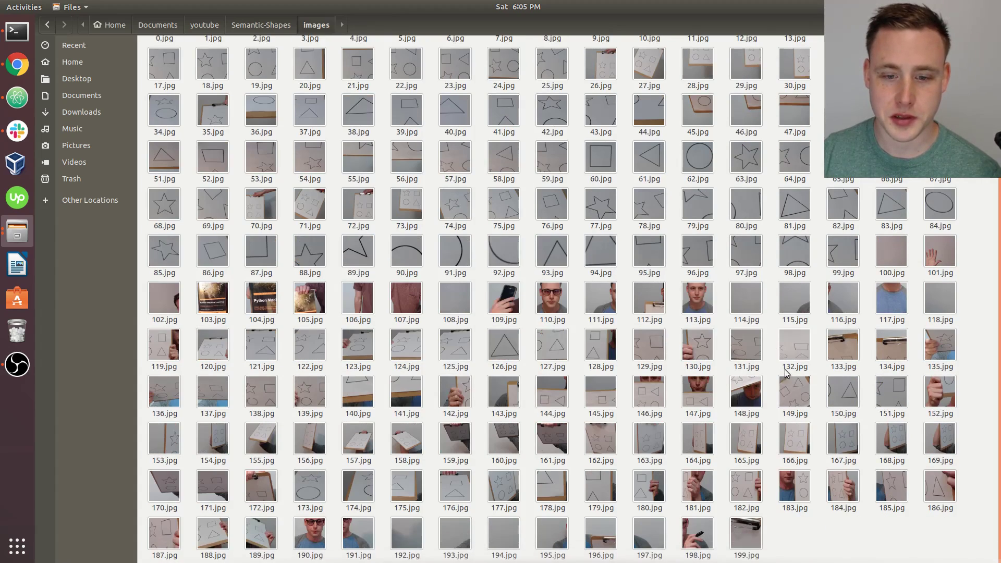
{"action": "left_click", "coordinate": [697, 537]}
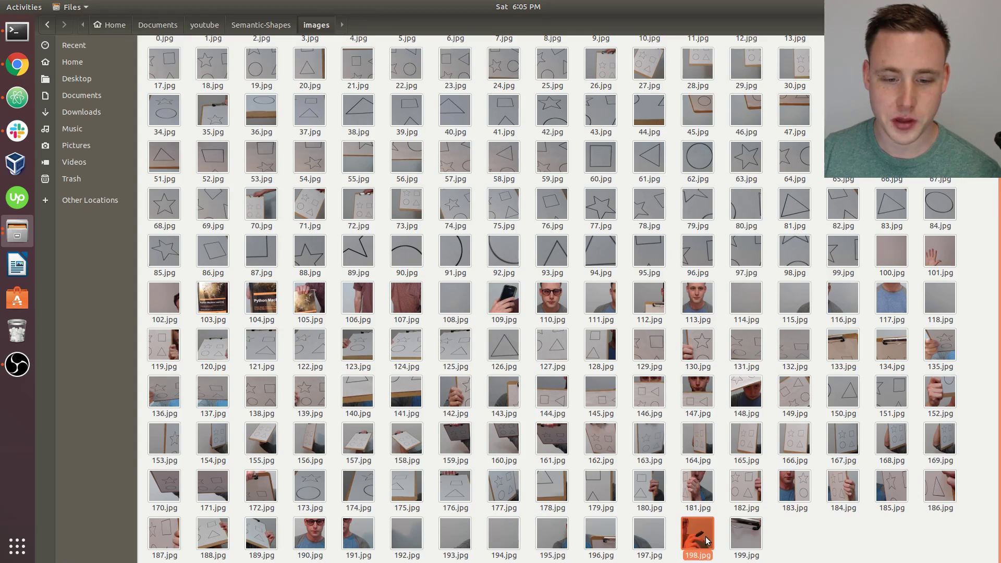
{"action": "left_click", "coordinate": [736, 538]}
Select 197.json through 199.json in the annotated folder and delete them.
{"action": "key", "text": "alt+Up"}
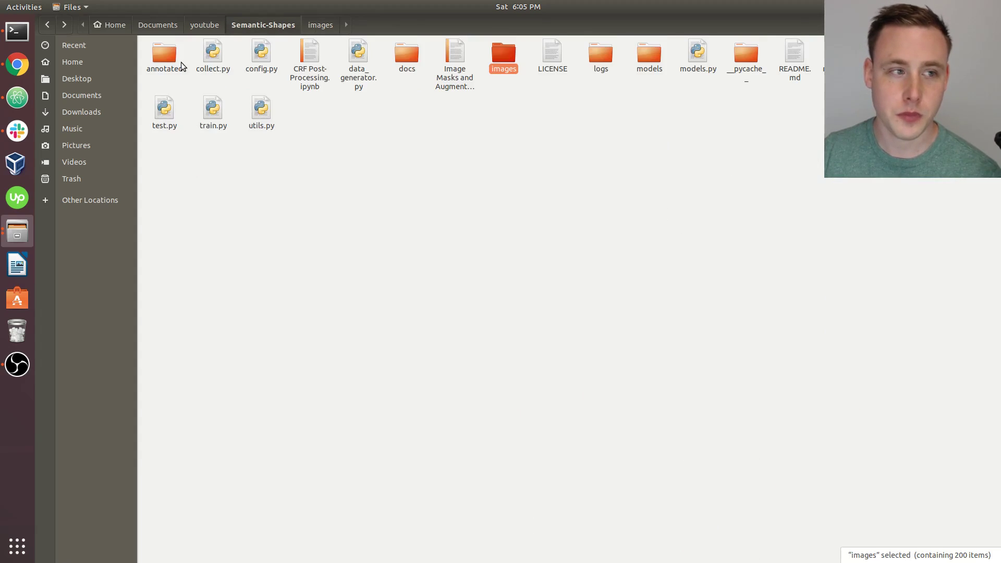
{"action": "double_click", "coordinate": [174, 60]}
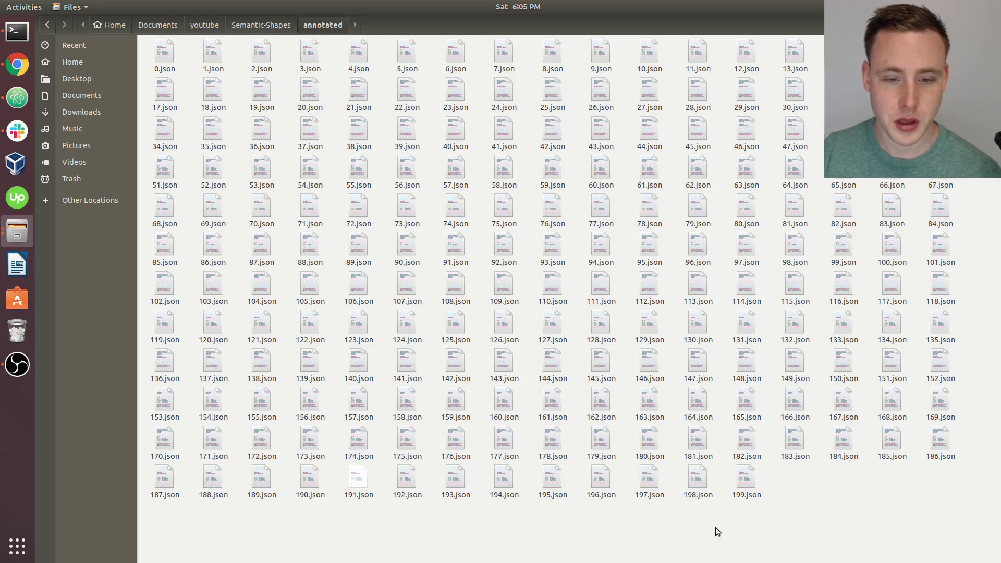
{"action": "left_click_drag", "start_coordinate": [796, 490], "coordinate": [654, 486]}
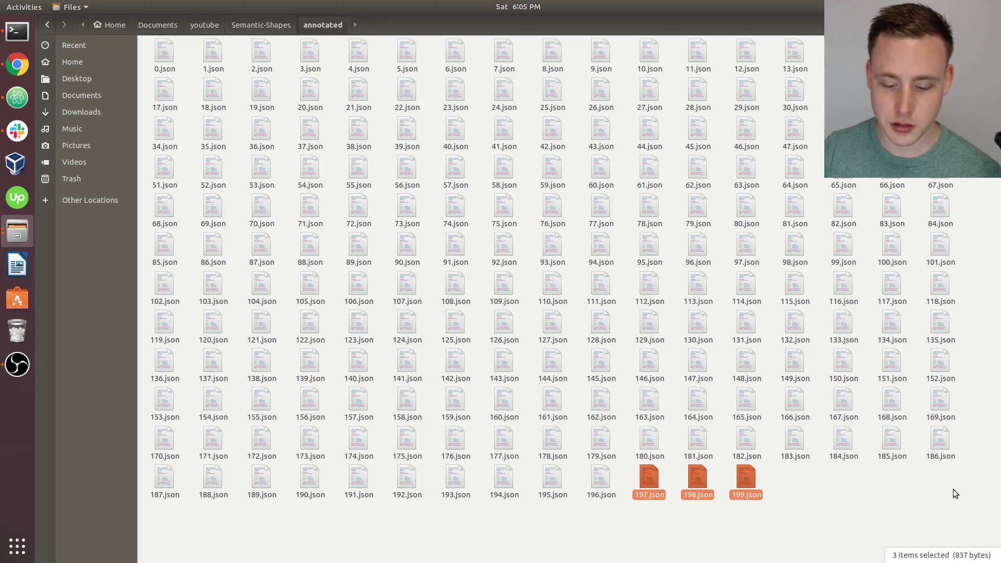
{"action": "key", "text": "Delete"}
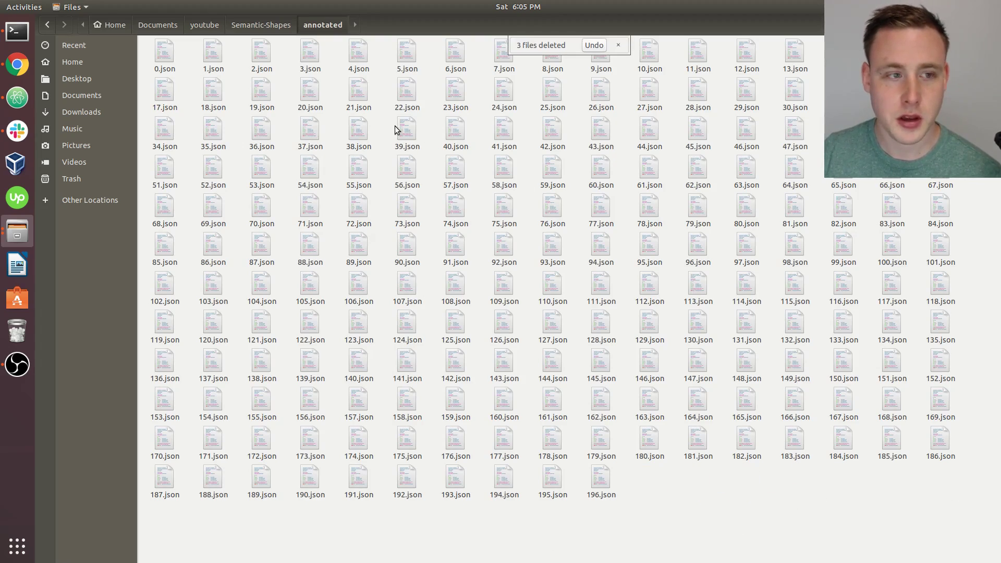
Replace test.py's code with 'from utils import generate_missing_json' and save it.
{"action": "left_click", "coordinate": [17, 97]}
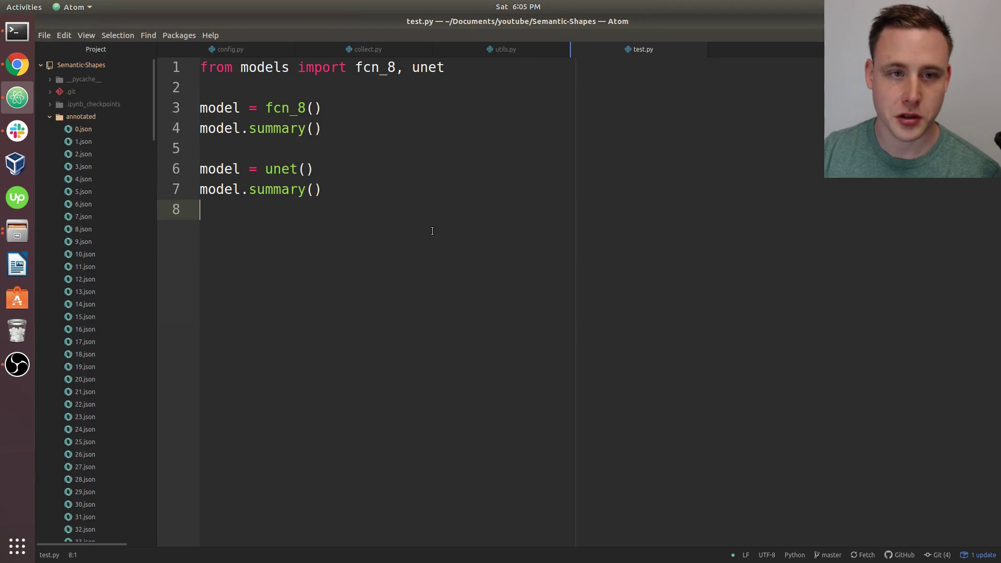
{"action": "left_click", "coordinate": [48, 117]}
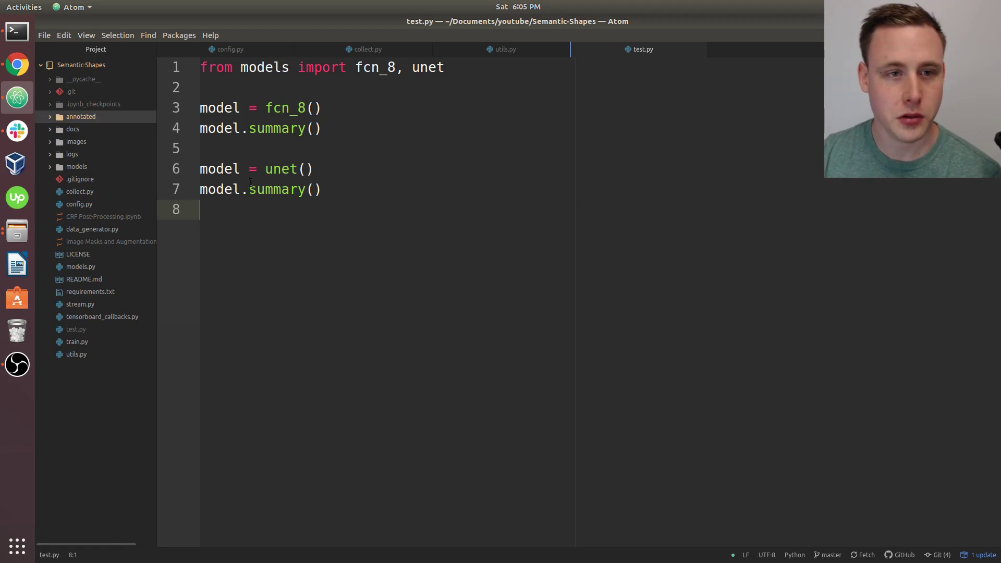
{"action": "left_click_drag", "start_coordinate": [370, 337], "coordinate": [180, 45]}
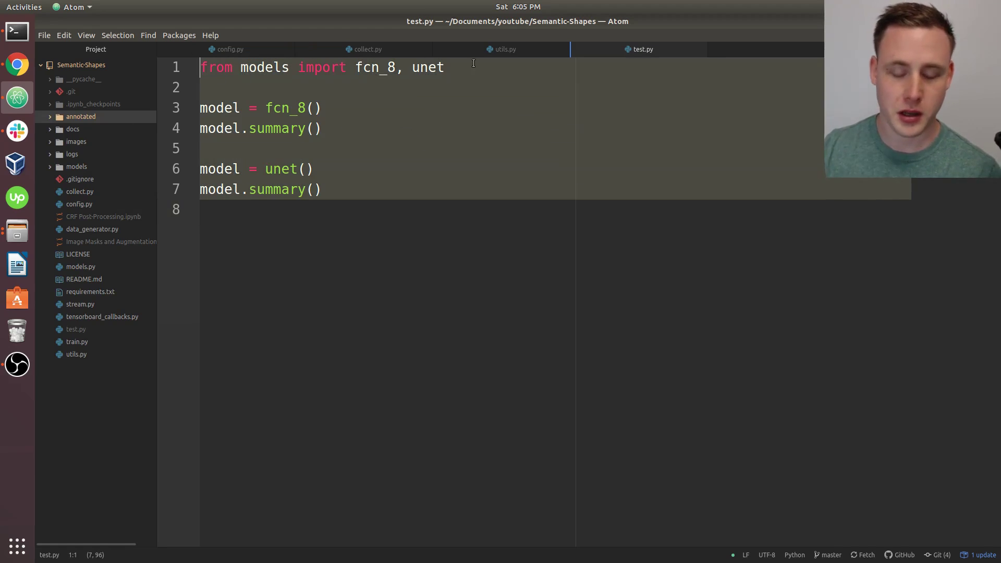
{"action": "key", "text": "BackSpace"}
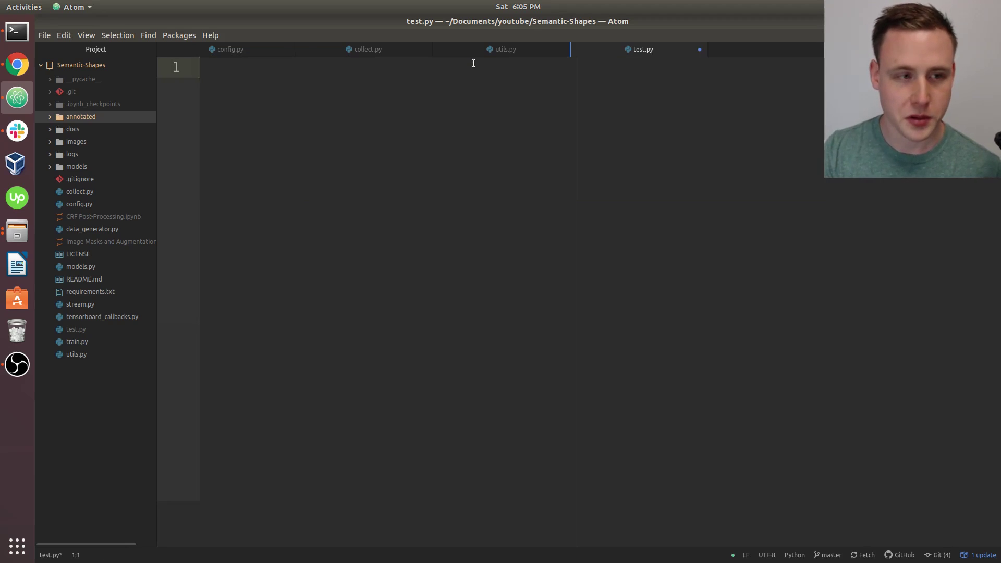
{"action": "type", "text": "from utils import gen"}
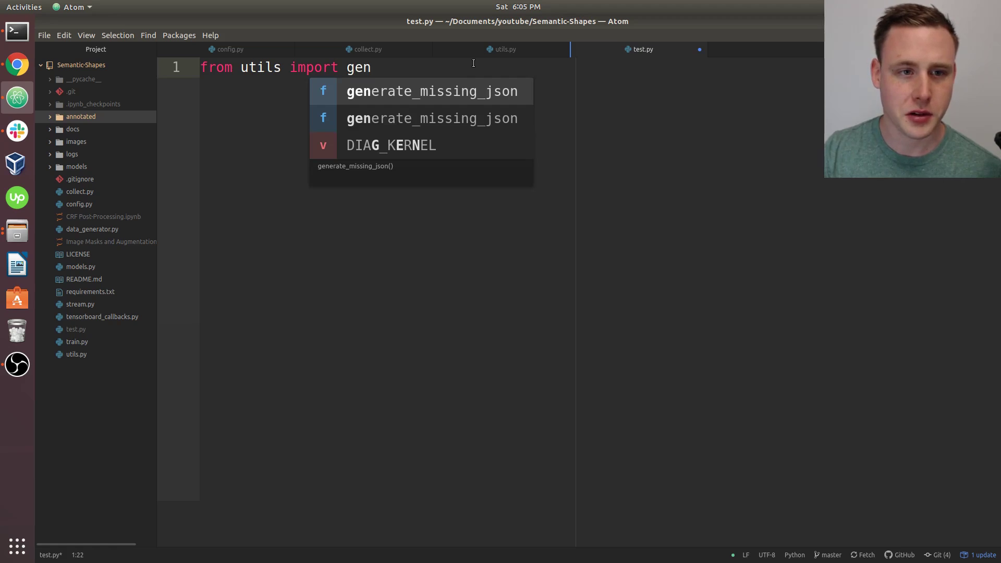
{"action": "key", "text": "Tab"}
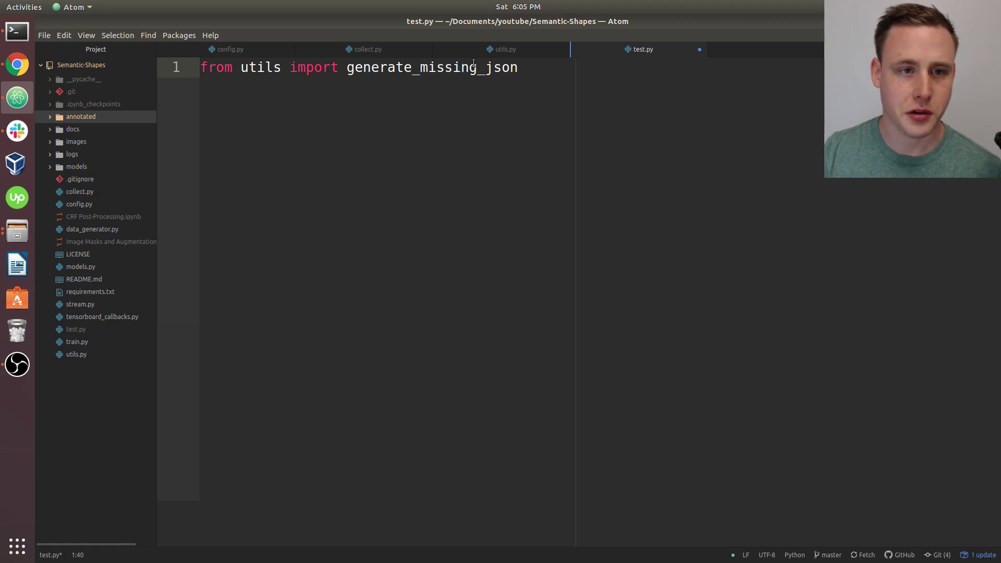
{"action": "key", "text": "Return"}
{"action": "key", "text": "Return"}
{"action": "key", "text": "ctrl+s"}
Open train.py and go to just below its generate_missing_json call.
{"action": "left_click", "coordinate": [79, 341]}
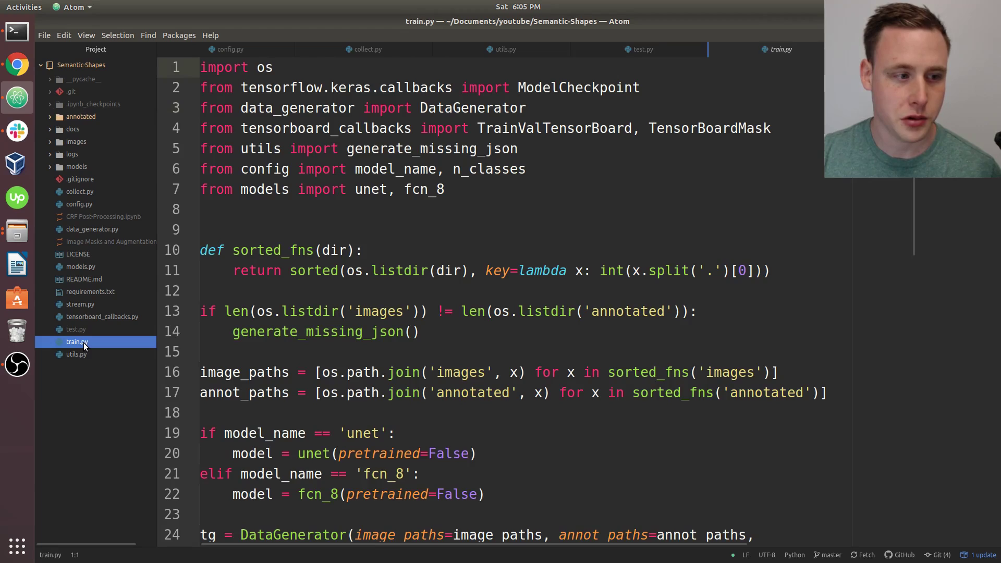
{"action": "left_click", "coordinate": [309, 207]}
{"action": "scroll", "coordinate": [309, 207], "scroll_direction": "down", "scroll_amount": 3}
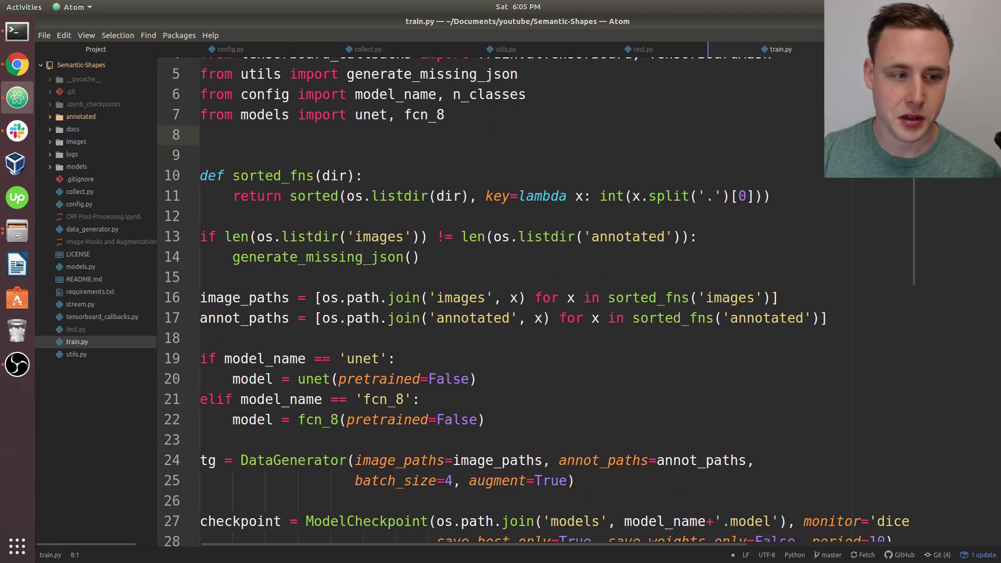
{"action": "left_click", "coordinate": [354, 225]}
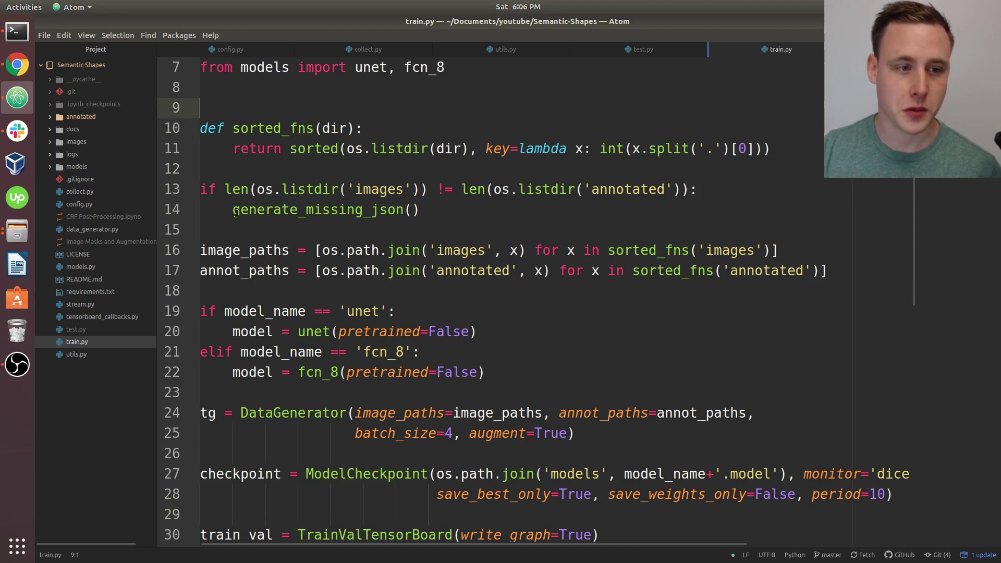
Show generate_missing_json in utils.py and highlight its background shapes block.
{"action": "left_click", "coordinate": [505, 49]}
{"action": "scroll", "coordinate": [495, 302], "scroll_direction": "down", "scroll_amount": 3}
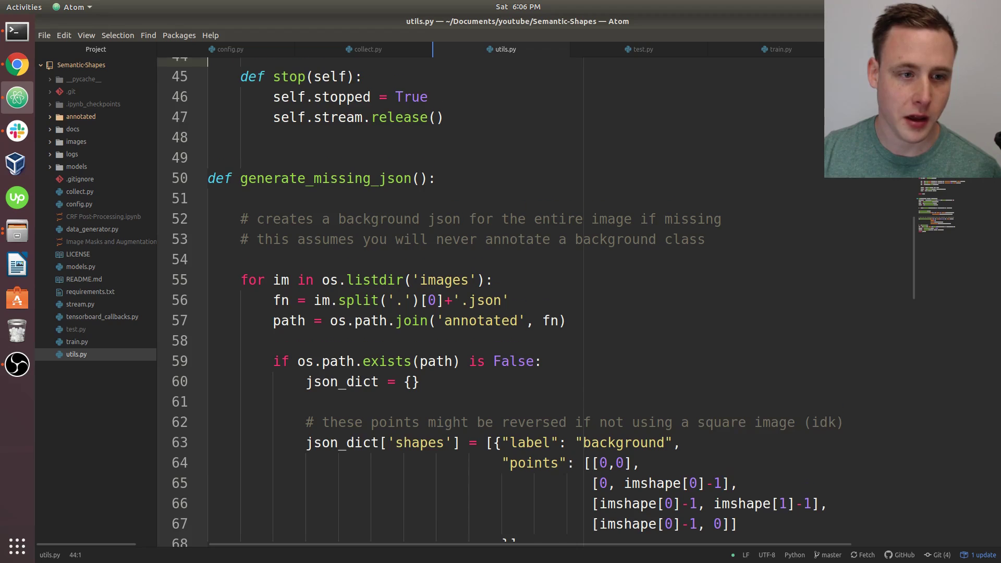
{"action": "scroll", "coordinate": [496, 303], "scroll_direction": "down", "scroll_amount": 4}
{"action": "scroll", "coordinate": [496, 302], "scroll_direction": "up", "scroll_amount": 3}
{"action": "scroll", "coordinate": [851, 194], "scroll_direction": "up", "scroll_amount": 1}
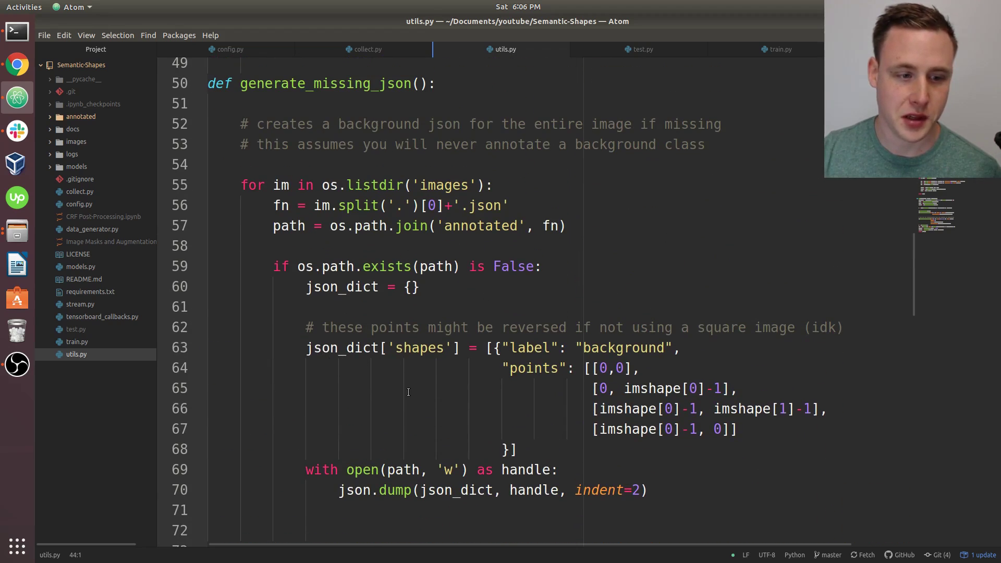
{"action": "left_click_drag", "start_coordinate": [308, 345], "coordinate": [582, 464]}
{"action": "left_click", "coordinate": [576, 457]}
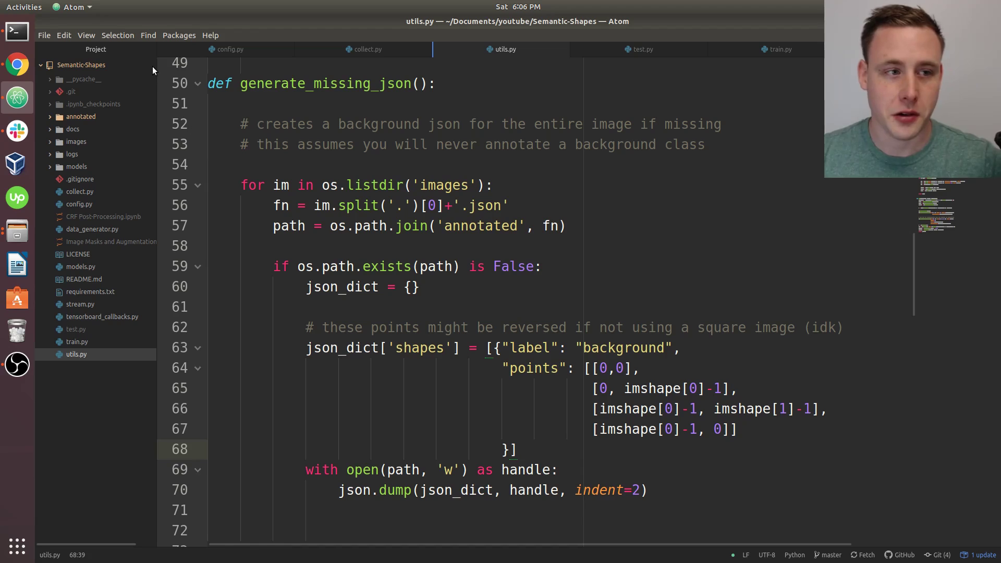
Enter the command 'python test.py' in the Terminal without running it yet.
{"action": "left_click", "coordinate": [207, 66]}
{"action": "left_click", "coordinate": [16, 31]}
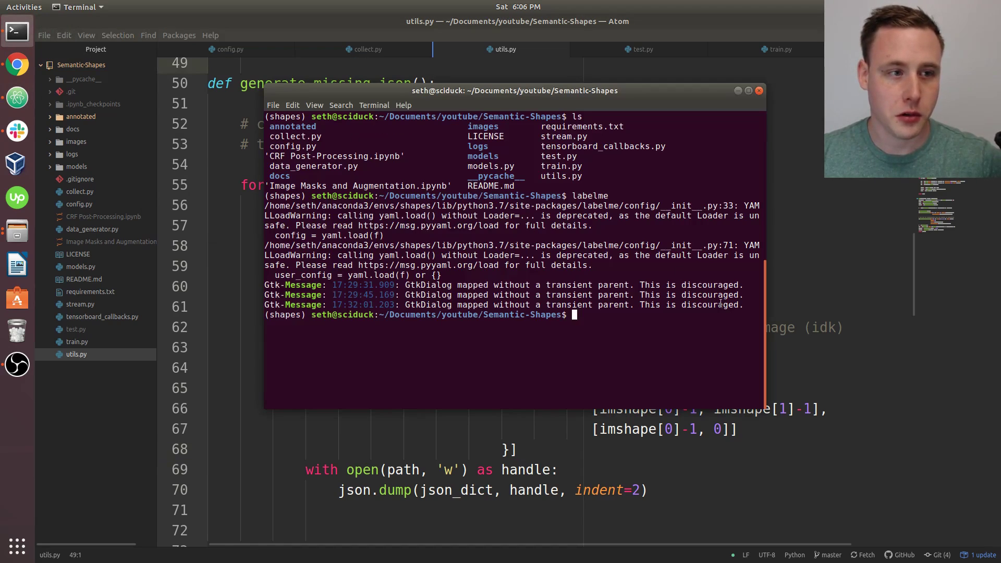
{"action": "type", "text": "python test.py"}
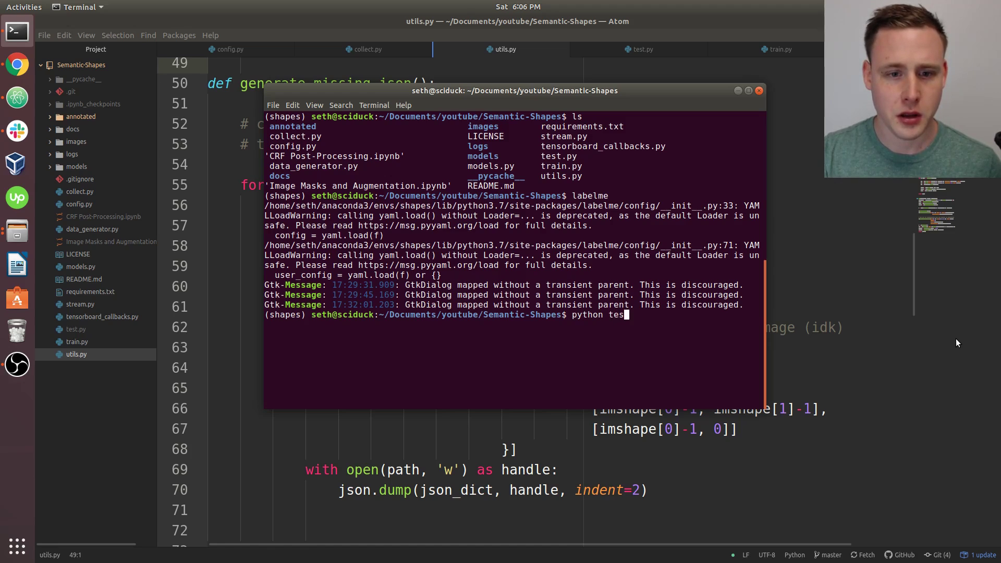
{"action": "left_click", "coordinate": [737, 90]}
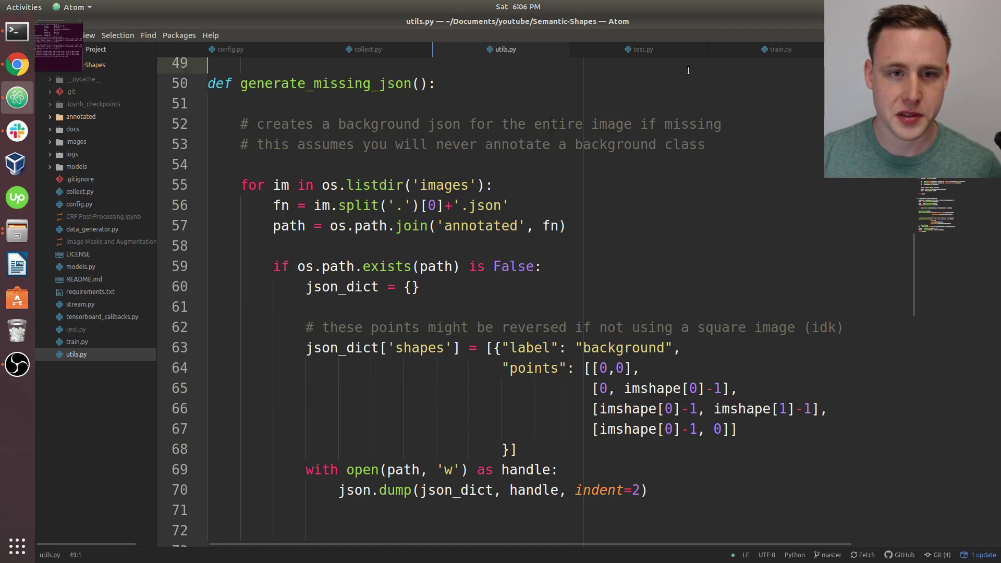
Add a generate_missing_json() call to test.py and save it.
{"action": "key", "text": "ctrl+Tab"}
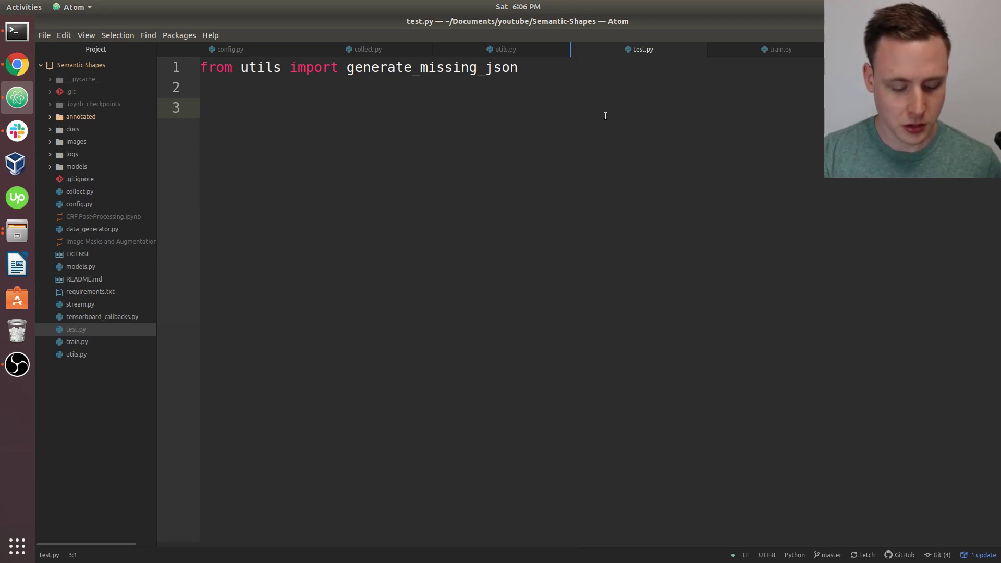
{"action": "type", "text": "generate_missing_json()"}
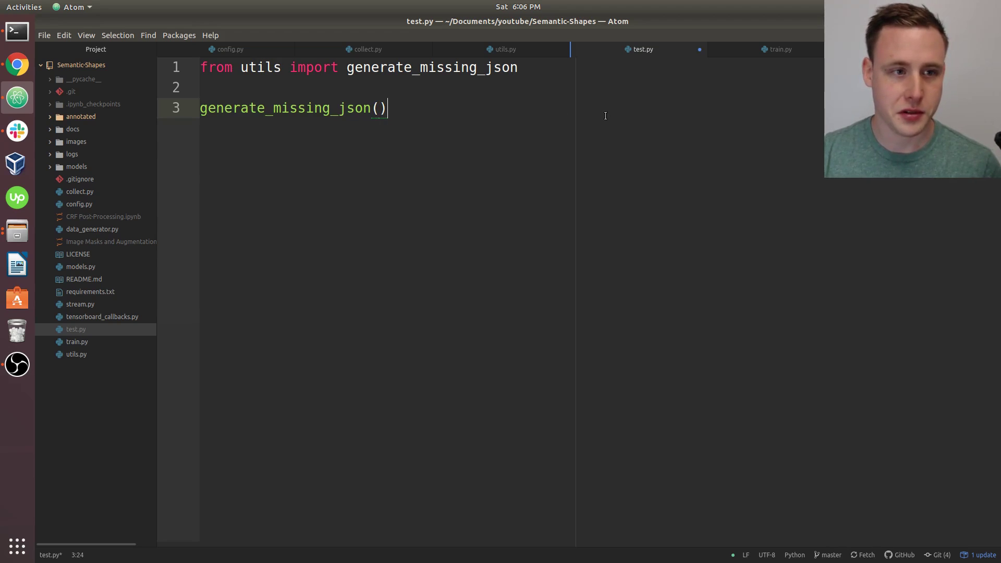
{"action": "key", "text": "Return"}
{"action": "key", "text": "ctrl+s"}
Run python test.py in the Terminal to create the missing background JSONs.
{"action": "left_click", "coordinate": [17, 32]}
{"action": "left_click", "coordinate": [56, 63]}
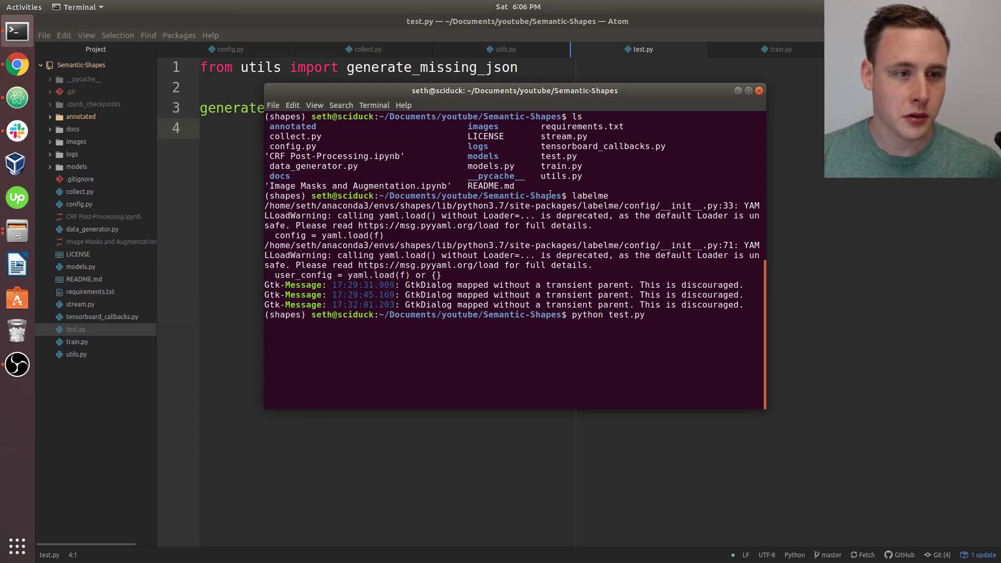
{"action": "key", "text": "Return"}
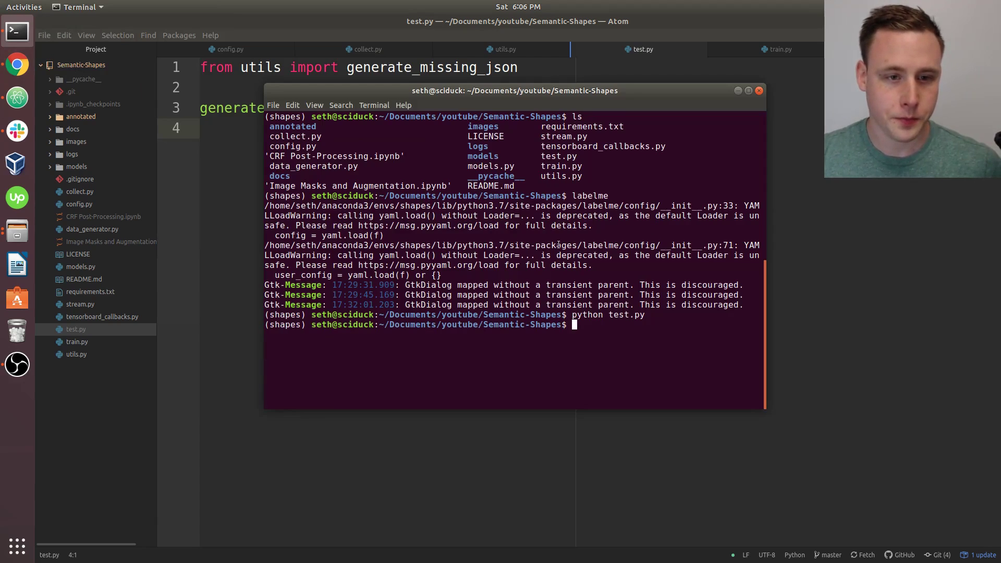
{"action": "left_click", "coordinate": [741, 90]}
Return to the annotated folder window, now listing 0.json through 199.json.
{"action": "left_click", "coordinate": [17, 232]}
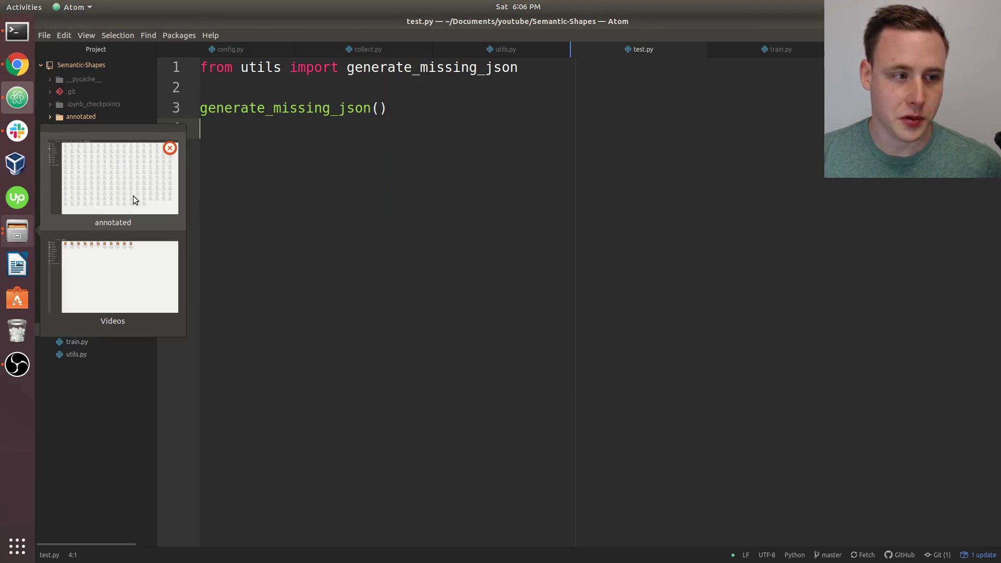
{"action": "left_click", "coordinate": [124, 195]}
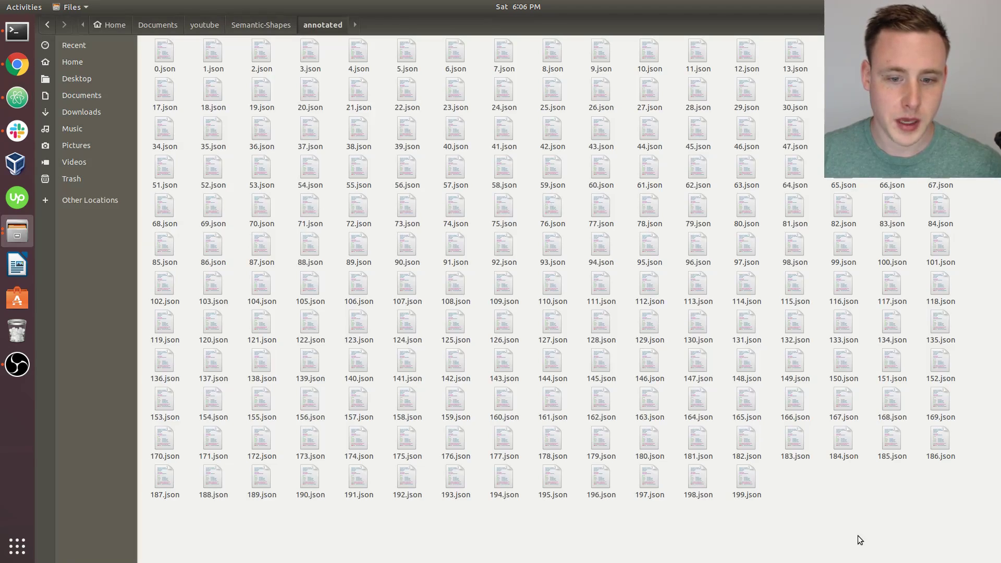